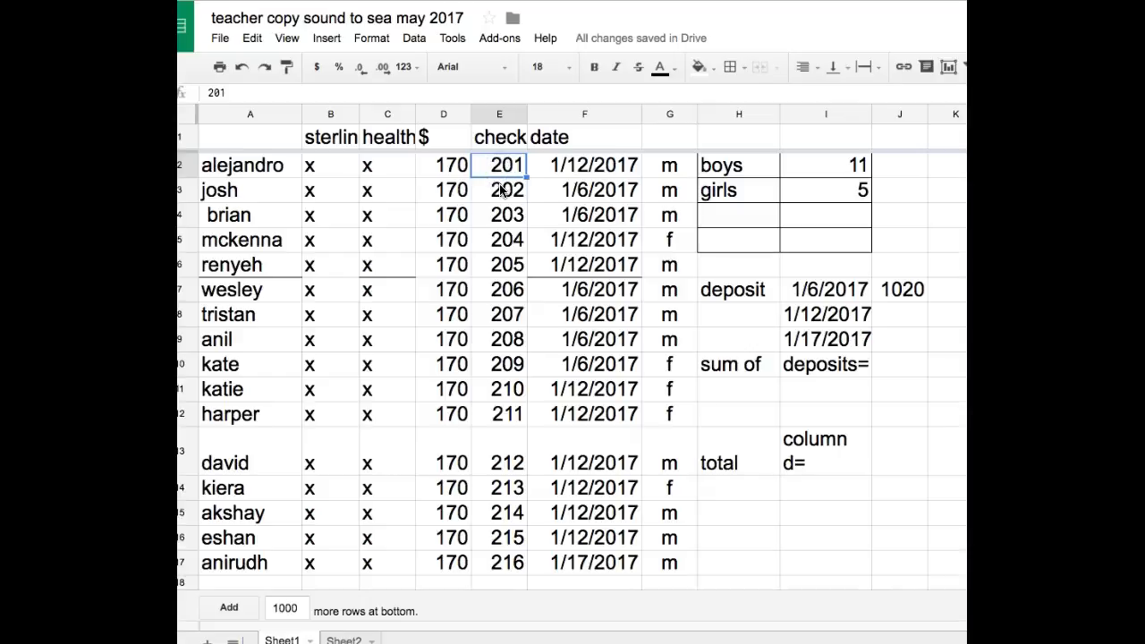
- Examine the check numbers in column E and the matching payment dates in column F
{"action": "left_click", "coordinate": [506, 216]}
{"action": "left_click", "coordinate": [508, 242]}
{"action": "left_click", "coordinate": [508, 265]}
{"action": "left_click", "coordinate": [504, 313]}
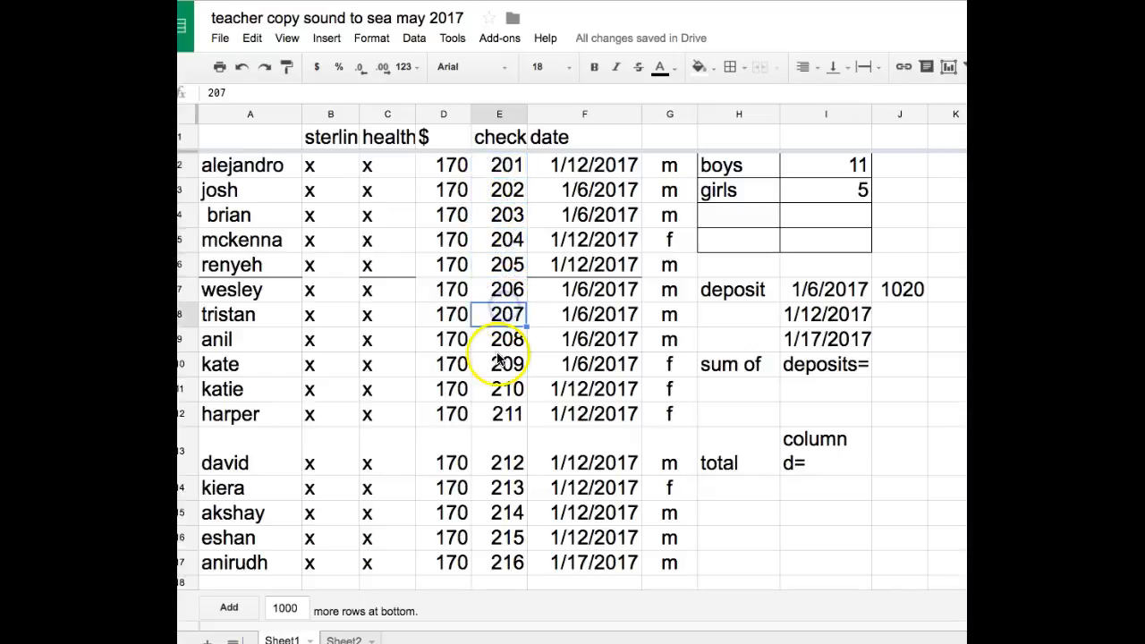
{"action": "left_click", "coordinate": [503, 339]}
{"action": "left_click", "coordinate": [501, 367]}
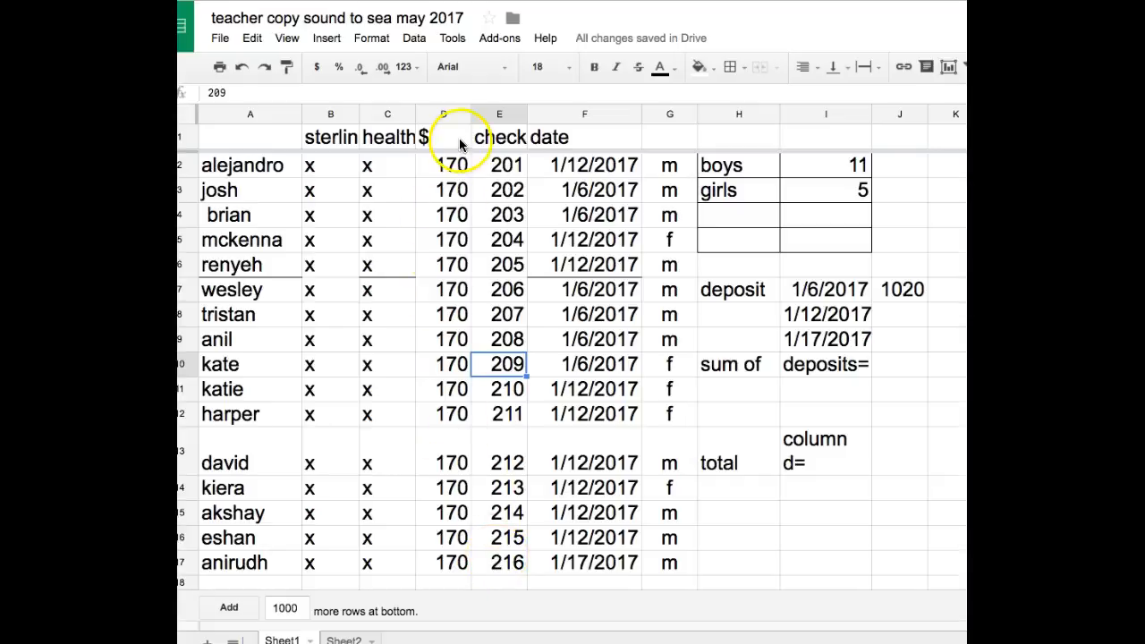
{"action": "left_click", "coordinate": [501, 168]}
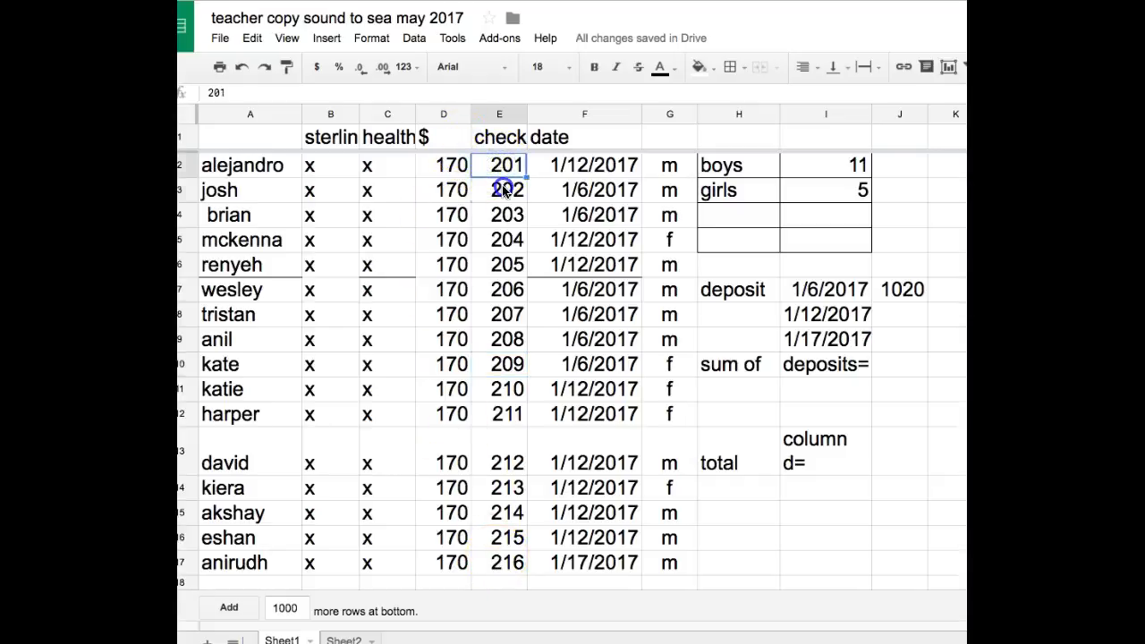
{"action": "left_click", "coordinate": [506, 188]}
{"action": "left_click", "coordinate": [570, 183]}
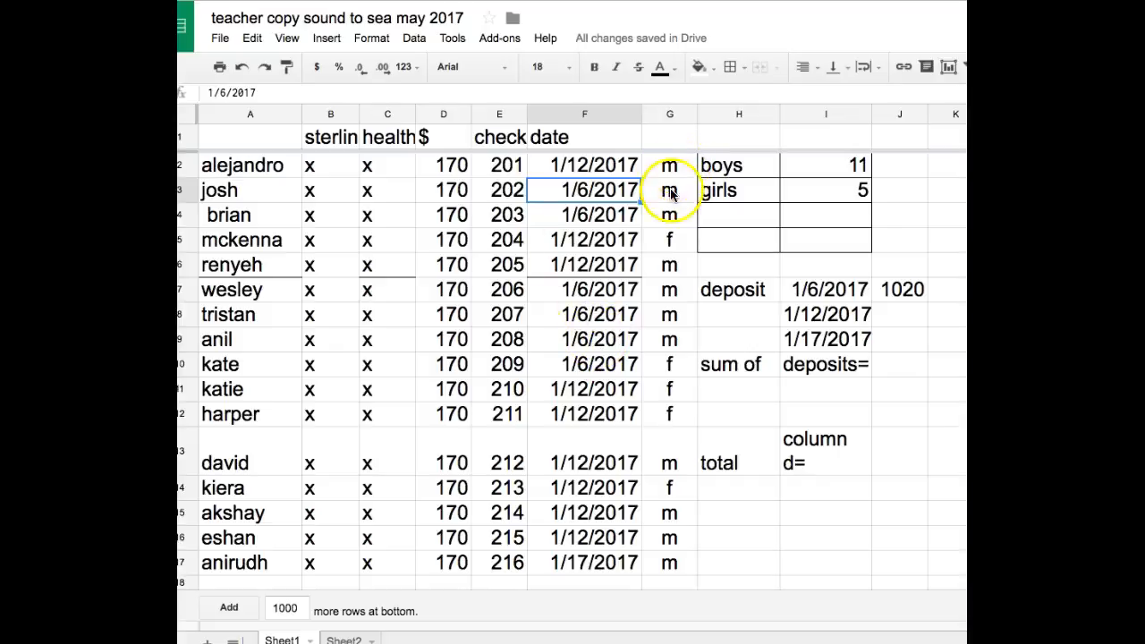
- Inspect the formulas behind the boys and girls counts and the 1/6/2017 deposit amount
{"action": "left_click", "coordinate": [811, 168]}
{"action": "left_click", "coordinate": [812, 199]}
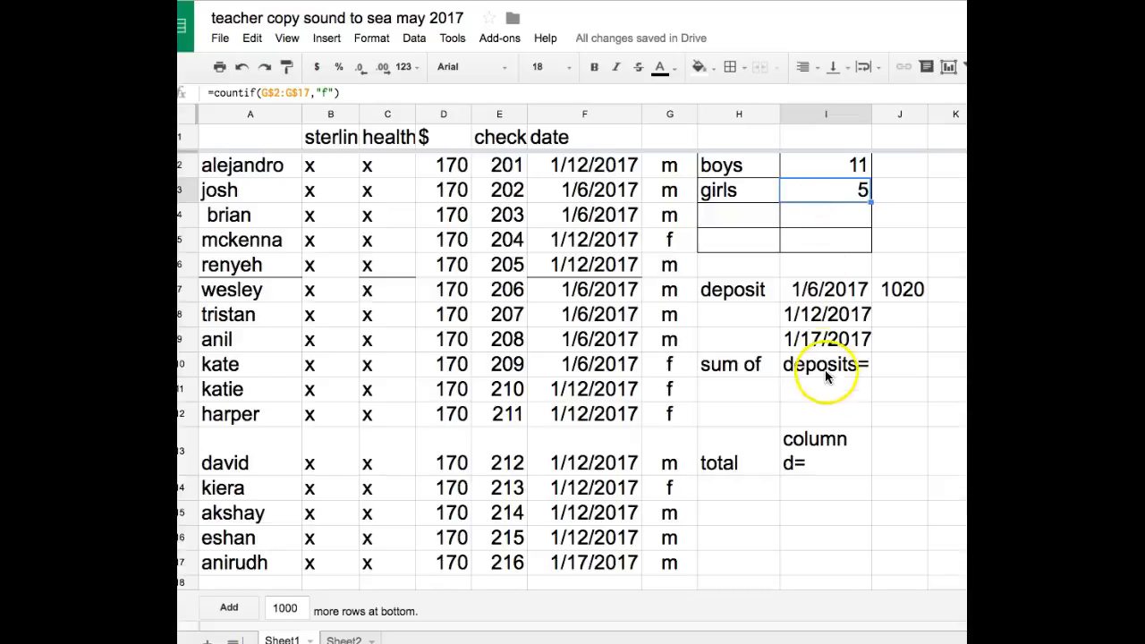
{"action": "left_click", "coordinate": [895, 289]}
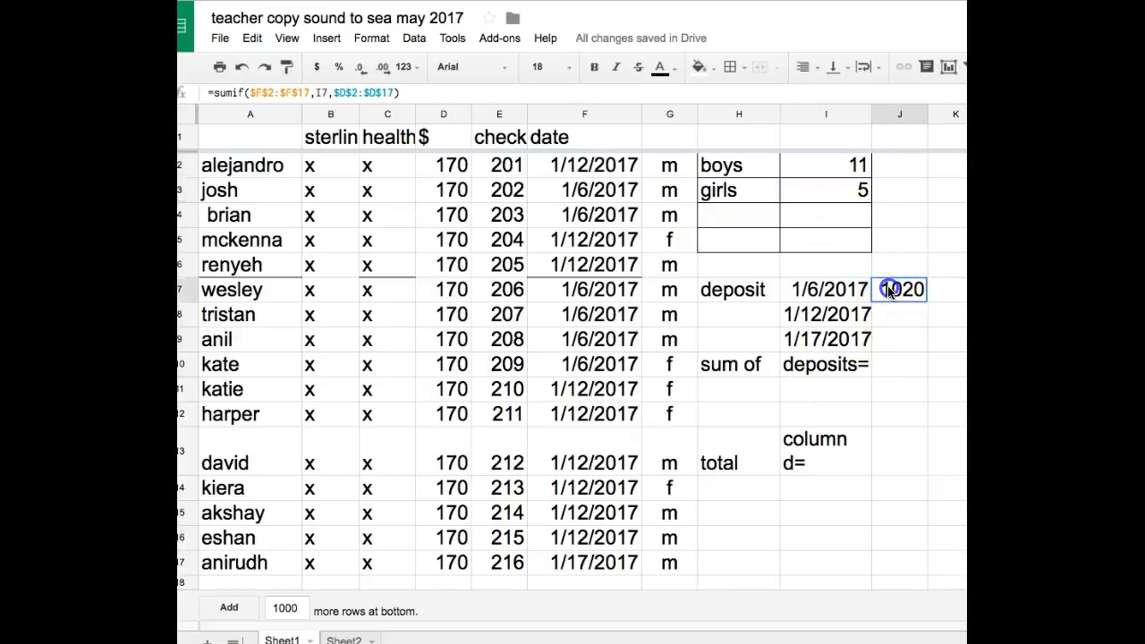
{"action": "left_click", "coordinate": [817, 297]}
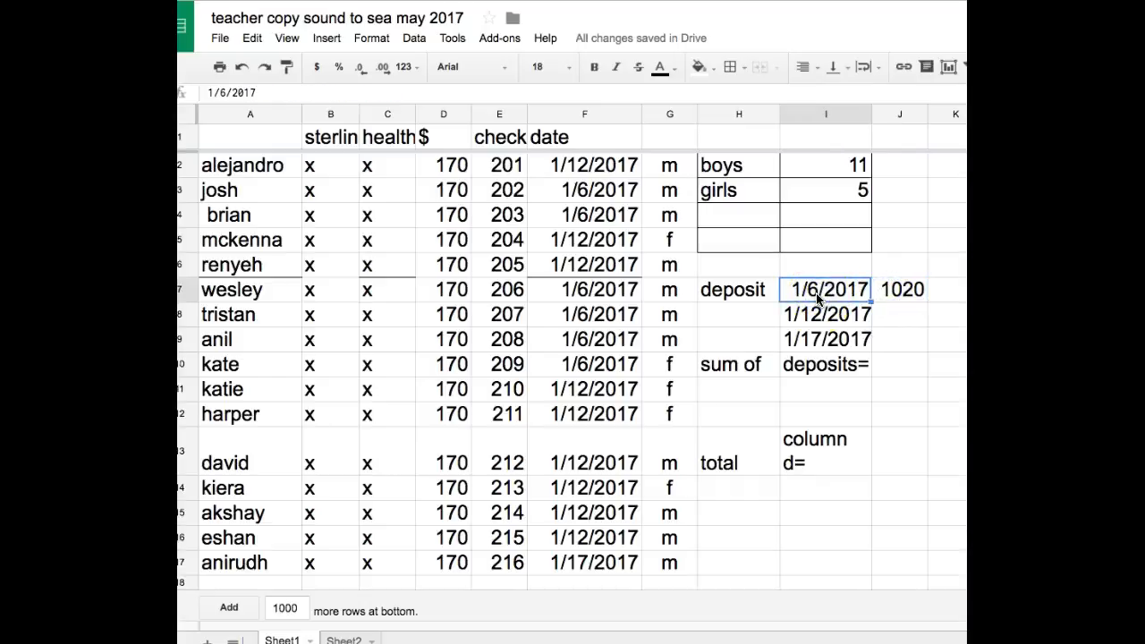
{"action": "left_click", "coordinate": [884, 289]}
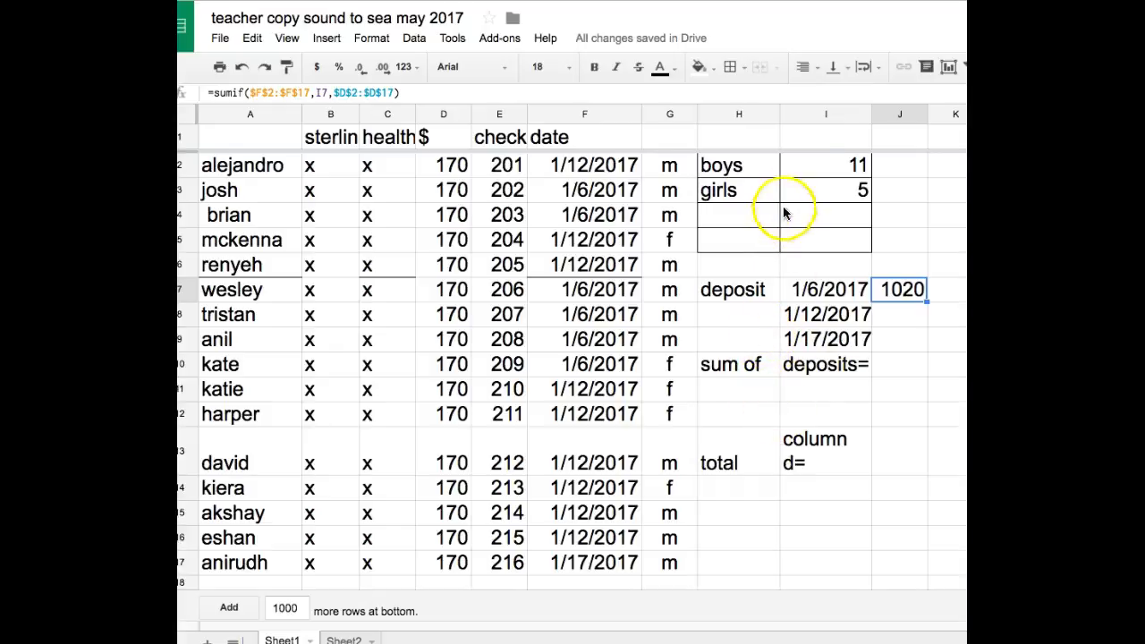
- Clear the existing COUNTIF formula from the boys count cell I2
{"action": "left_click", "coordinate": [814, 172]}
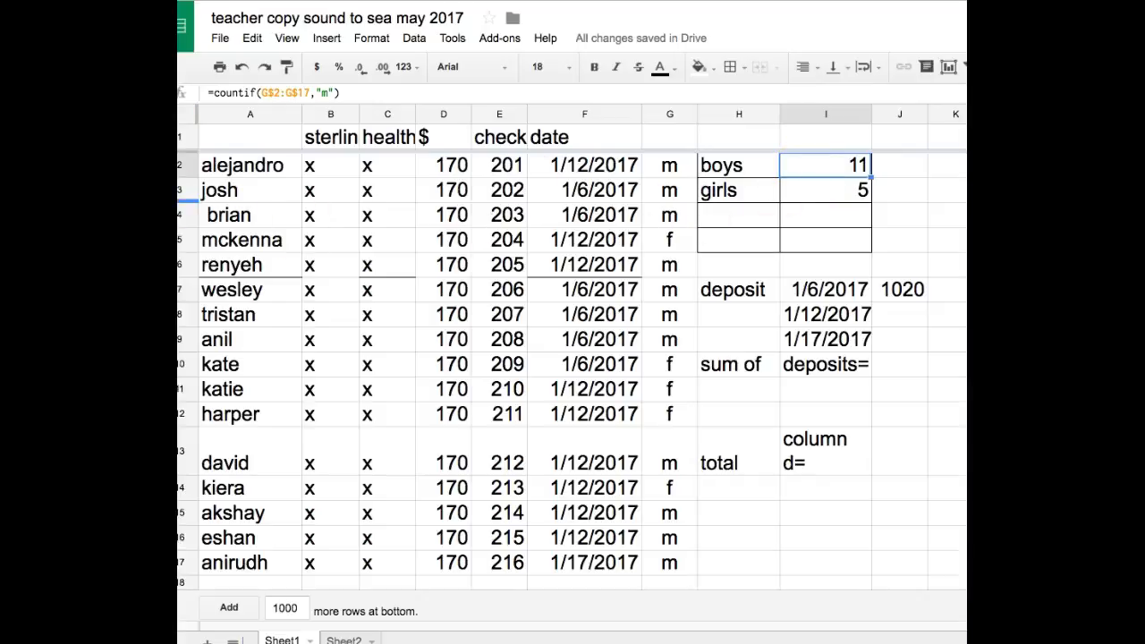
{"action": "left_click", "coordinate": [214, 88]}
{"action": "key", "text": "BackSpace"}
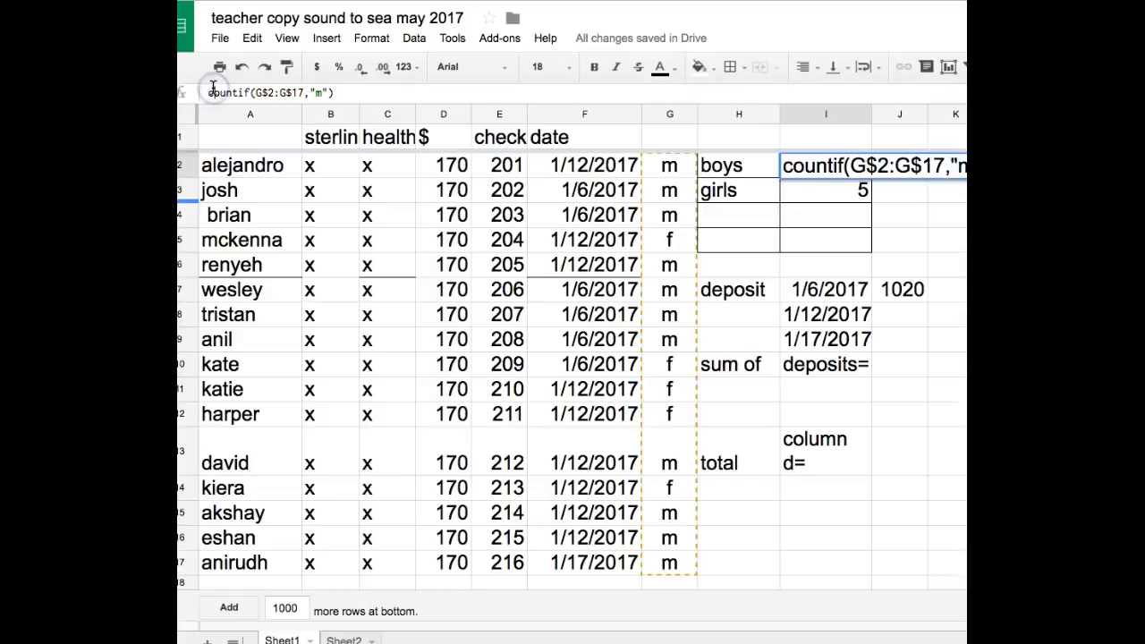
{"action": "key", "text": "Delete"}
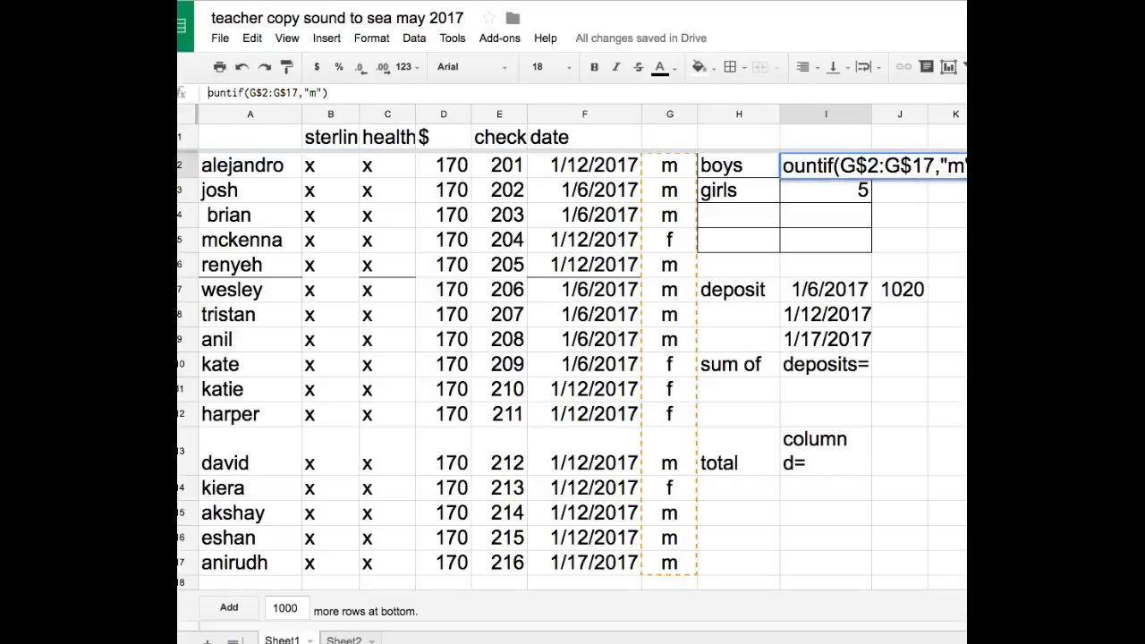
{"action": "left_click", "coordinate": [372, 179]}
{"action": "left_click", "coordinate": [826, 161]}
{"action": "left_click", "coordinate": [784, 170]}
{"action": "left_click", "coordinate": [784, 169]}
{"action": "left_click", "coordinate": [784, 167]}
{"action": "left_click", "coordinate": [788, 165]}
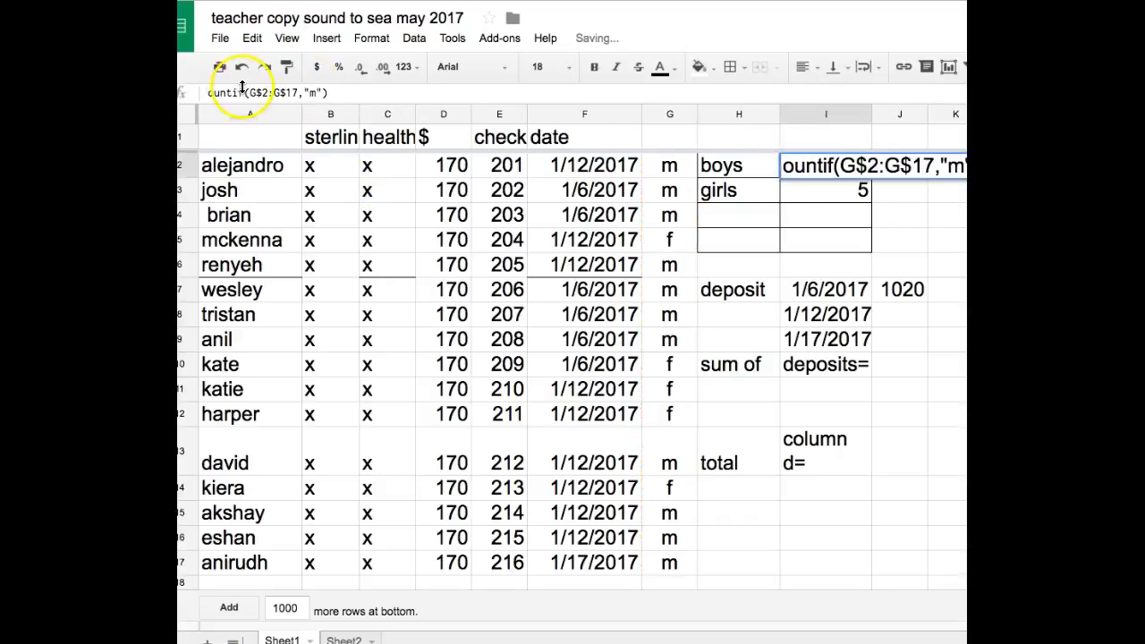
{"action": "left_click", "coordinate": [335, 95]}
{"action": "key", "text": "BackSpace"}
{"action": "key", "text": "BackSpace"}
{"action": "key", "text": "BackSpace"}
{"action": "key", "text": "BackSpace"}
{"action": "key", "text": "BackSpace"}
{"action": "key", "text": "BackSpace"}
{"action": "key", "text": "BackSpace"}
{"action": "key", "text": "BackSpace"}
{"action": "key", "text": "BackSpace"}
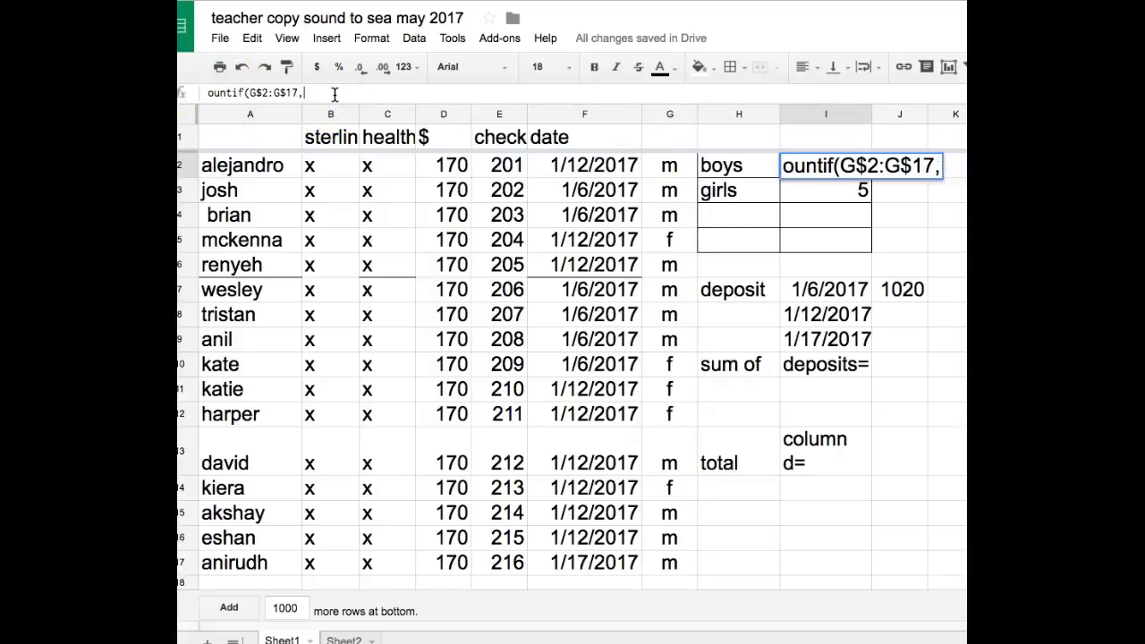
{"action": "key", "text": "BackSpace"}
{"action": "key", "text": "BackSpace"}
{"action": "key", "text": "BackSpace"}
{"action": "key", "text": "BackSpace"}
{"action": "key", "text": "BackSpace"}
{"action": "key", "text": "BackSpace"}
{"action": "key", "text": "BackSpace"}
{"action": "key", "text": "BackSpace"}
{"action": "key", "text": "BackSpace"}
{"action": "key", "text": "BackSpace"}
{"action": "key", "text": "BackSpace"}
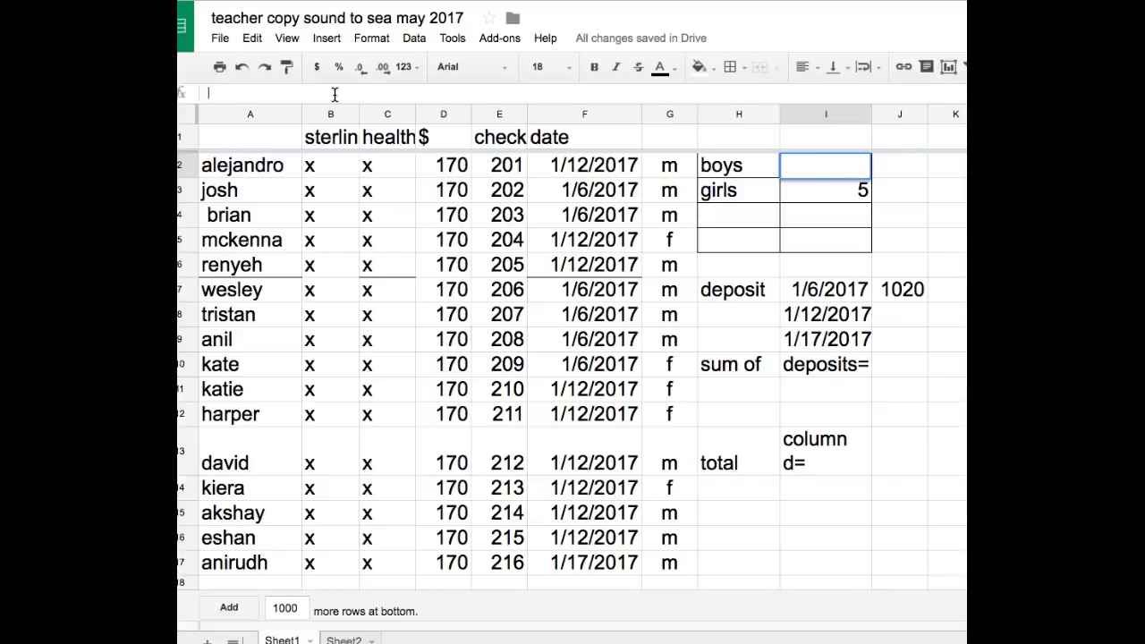
- Write countif(g2:g17,"m") in cell I2 to count the boys in column G
{"action": "type", "text": "countif("}
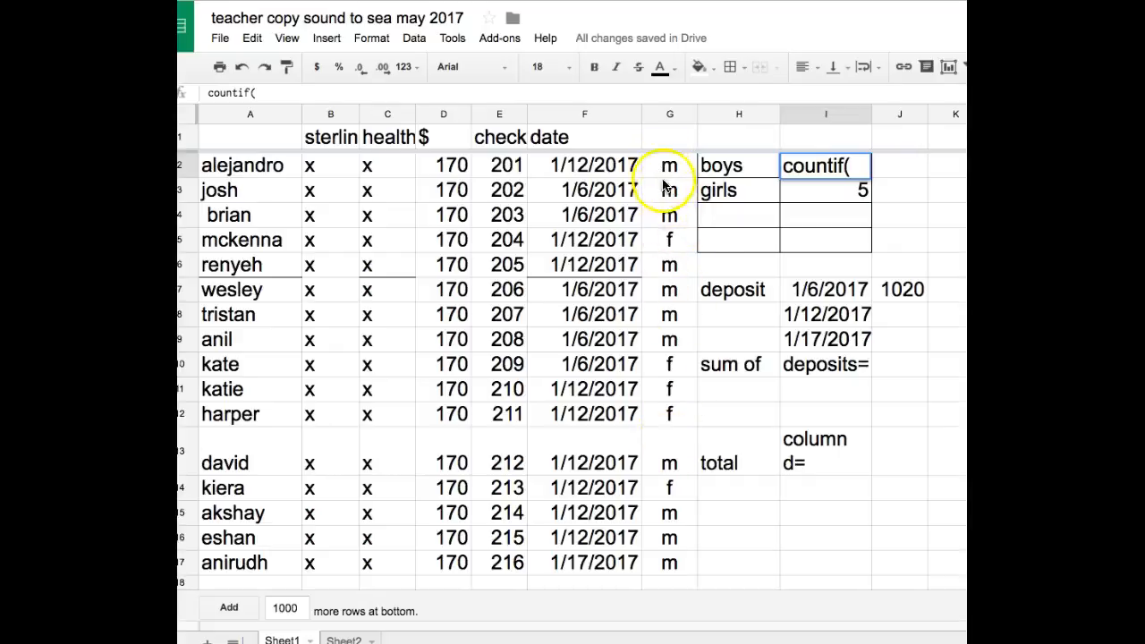
{"action": "left_click_drag", "start_coordinate": [662, 170], "coordinate": [679, 554]}
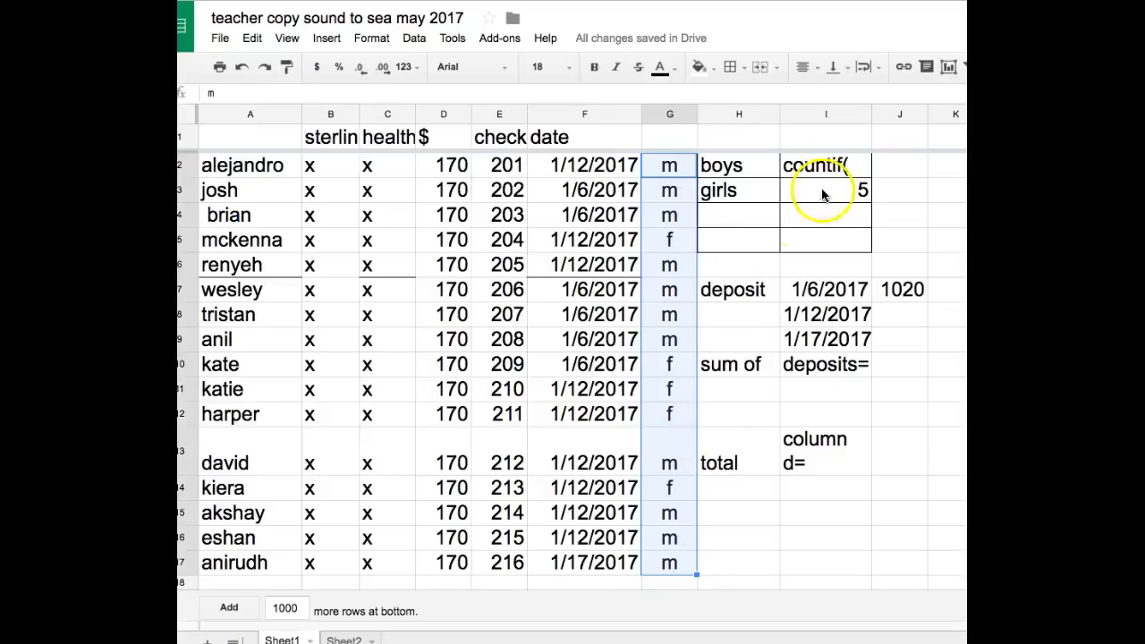
{"action": "left_click", "coordinate": [849, 164]}
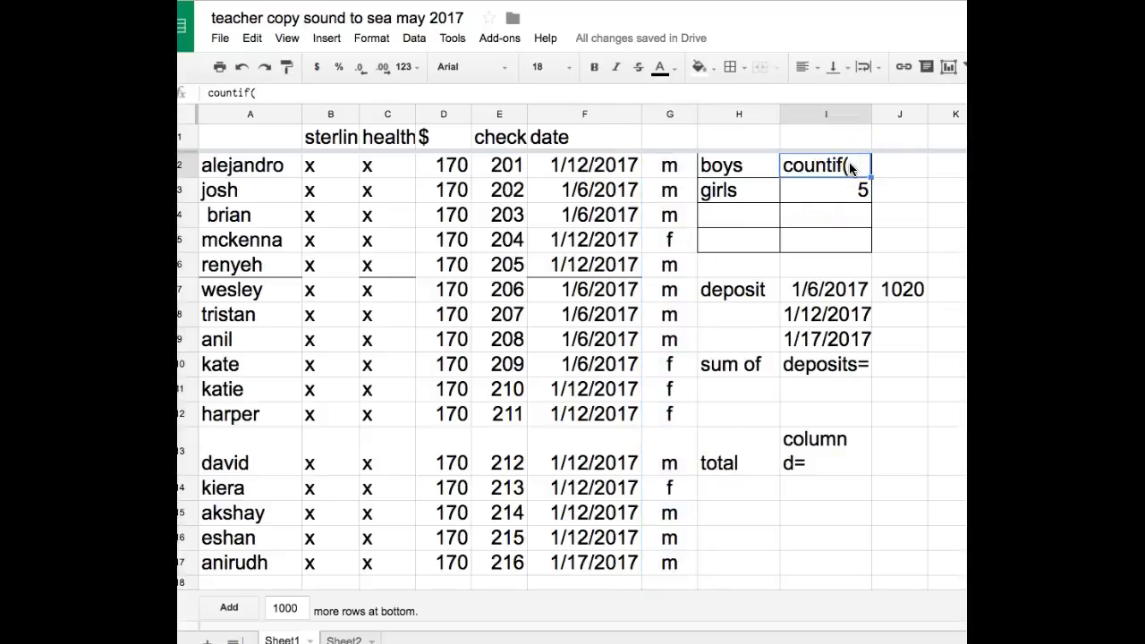
{"action": "double_click", "coordinate": [849, 165]}
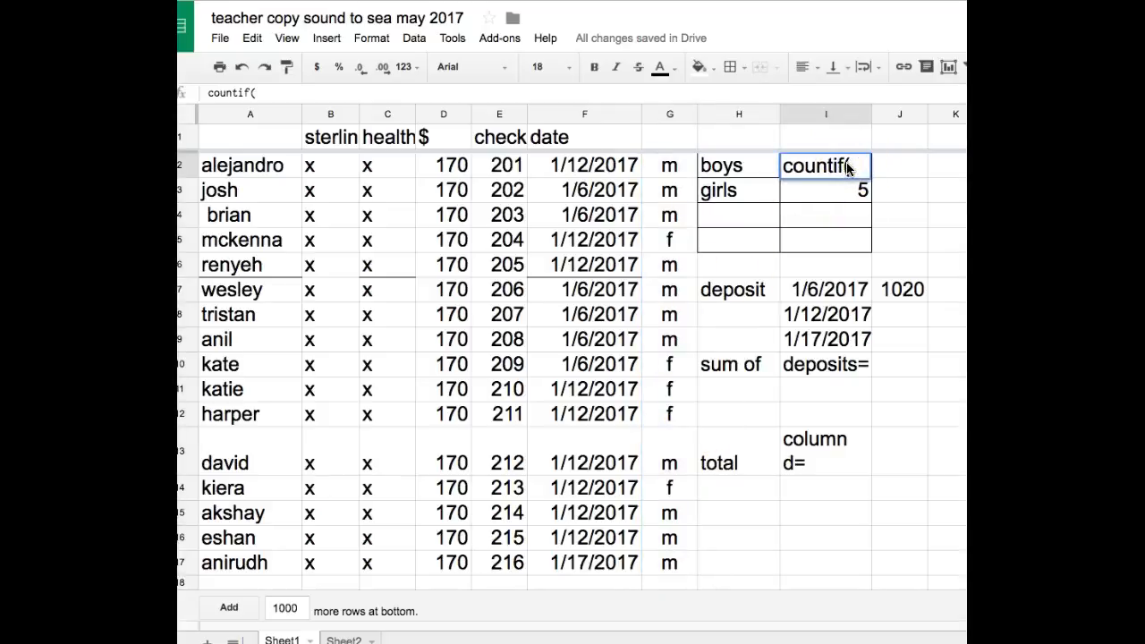
{"action": "type", "text": "g2:g17,"}
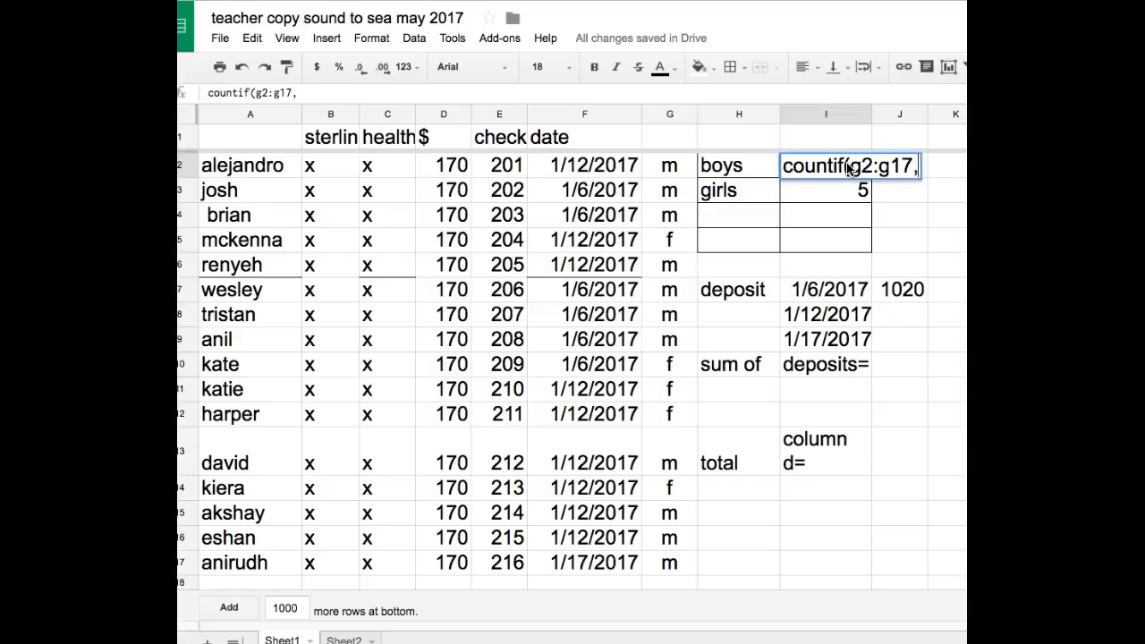
{"action": "type", "text": "\"m"}
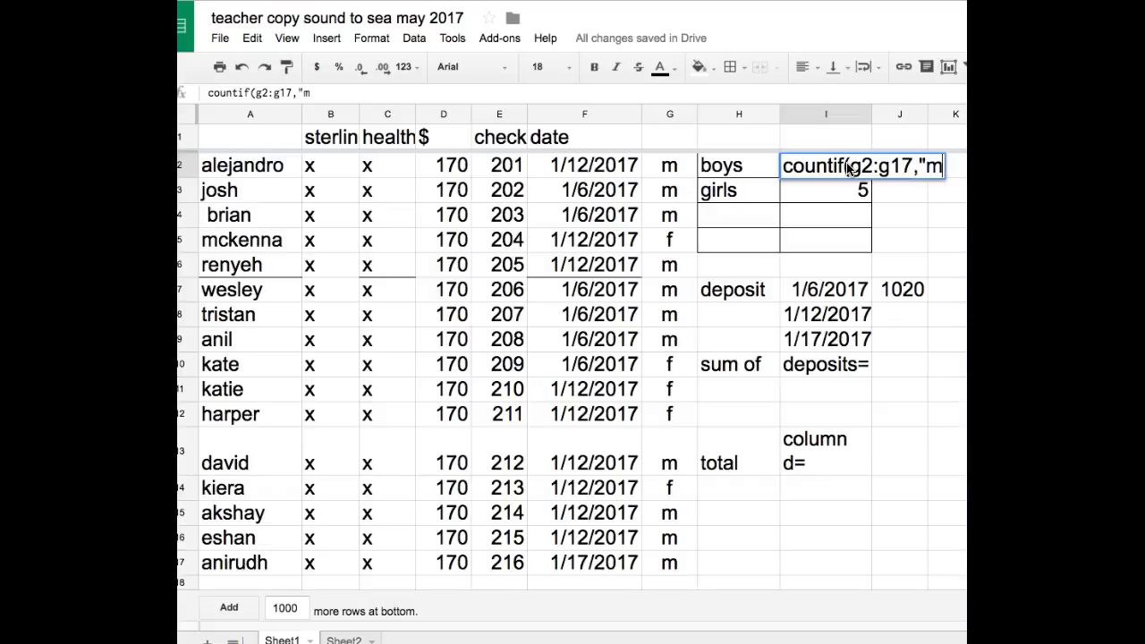
{"action": "type", "text": "\")"}
- Add an equals sign in front of the countif text in cell I2 and commit it as a formula
{"action": "left_click", "coordinate": [207, 93]}
{"action": "left_click", "coordinate": [210, 94]}
{"action": "left_click", "coordinate": [209, 93]}
{"action": "type", "text": "="}
{"action": "key", "text": "Return"}
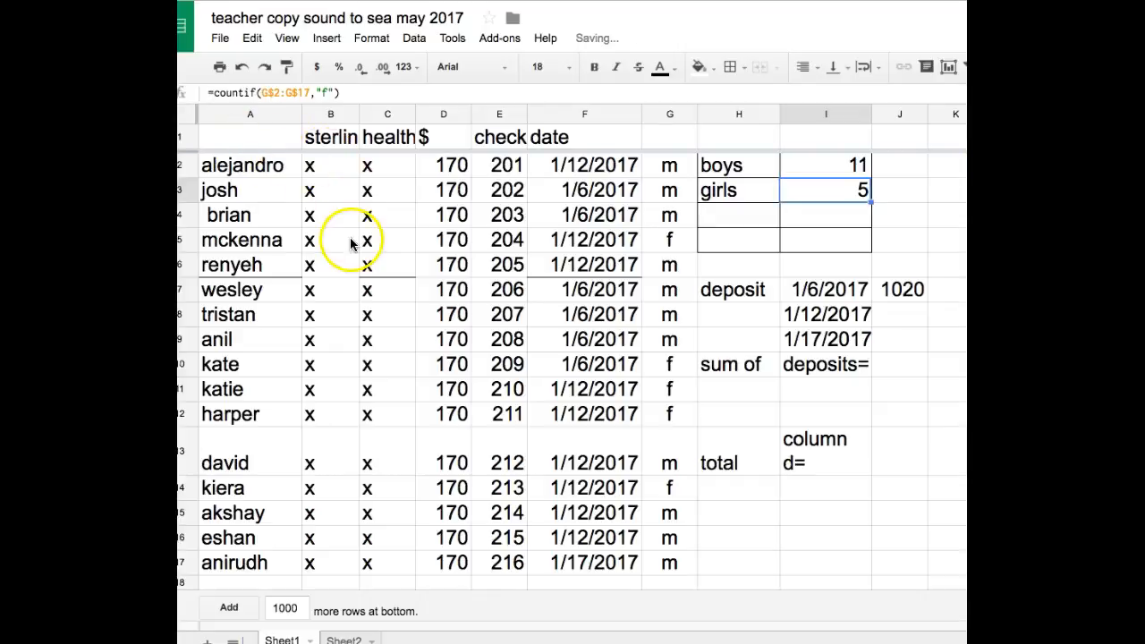
- Copy the boys COUNTIF formula with its relative range down to girls cell I3 and compare the two formulas
{"action": "left_click", "coordinate": [791, 167]}
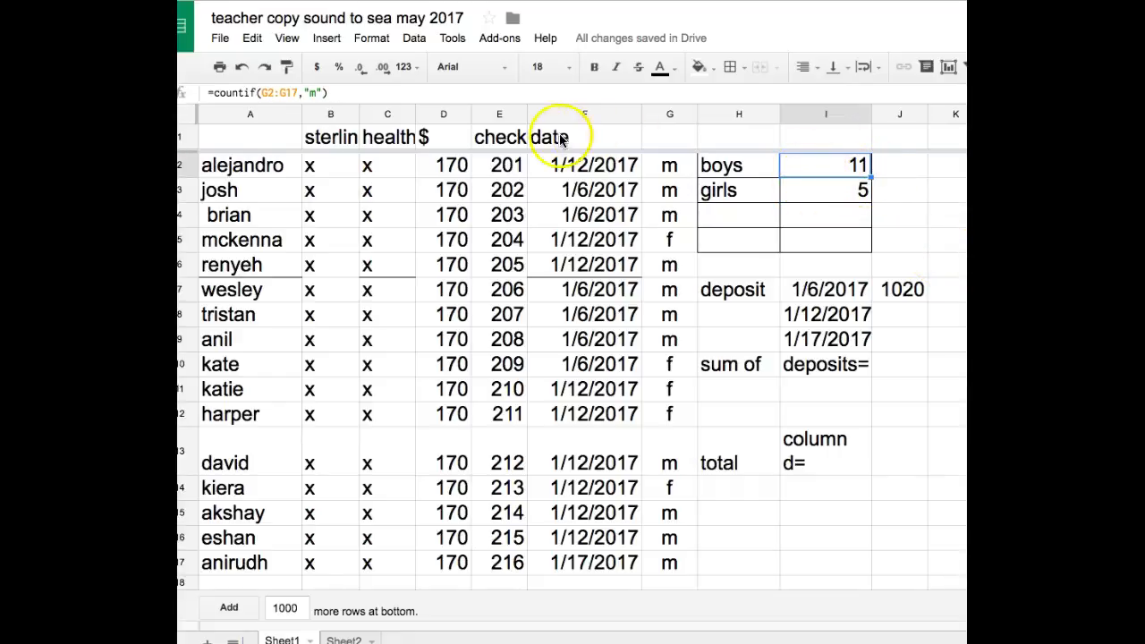
{"action": "left_click", "coordinate": [287, 93]}
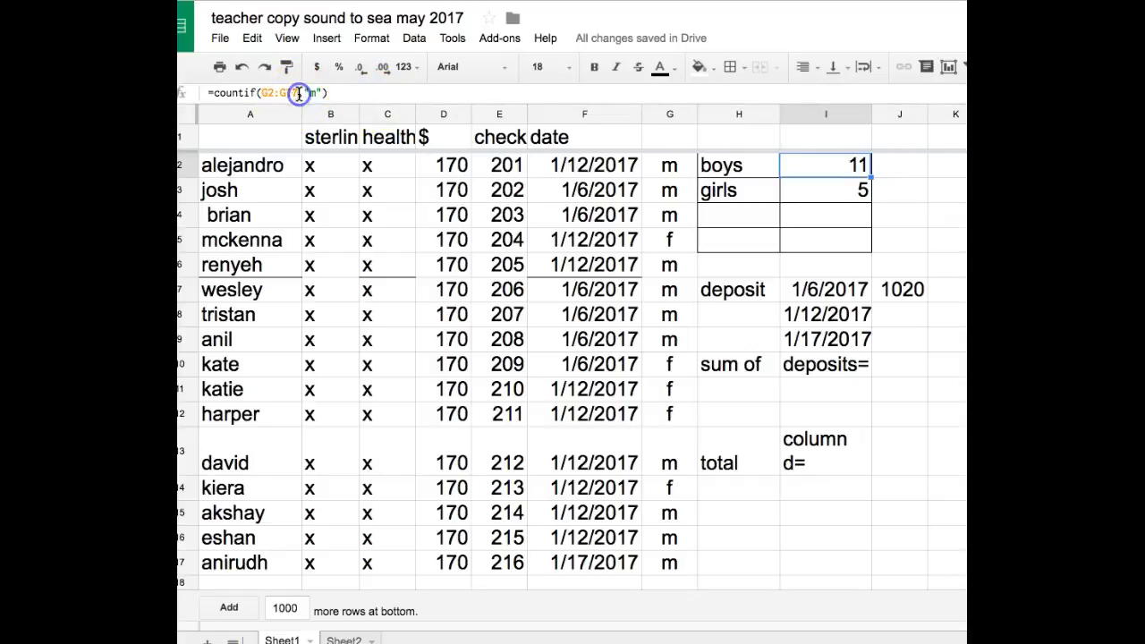
{"action": "left_click", "coordinate": [841, 185]}
{"action": "left_click", "coordinate": [841, 168]}
{"action": "left_click_drag", "start_coordinate": [871, 180], "coordinate": [830, 193]}
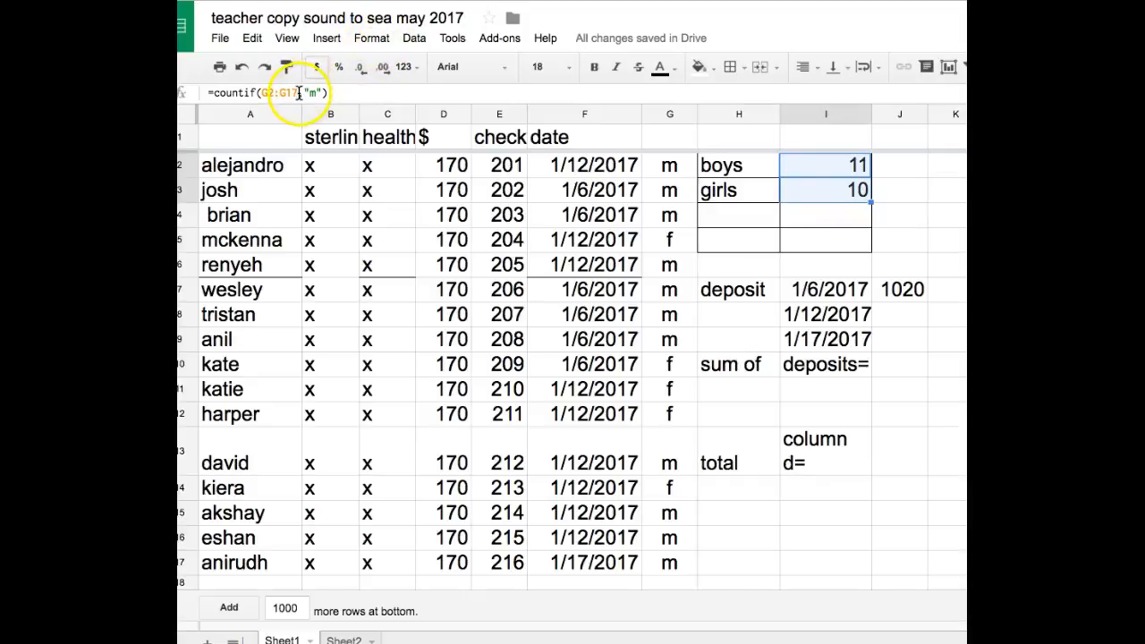
{"action": "left_click", "coordinate": [815, 172]}
{"action": "left_click", "coordinate": [812, 180]}
{"action": "left_click", "coordinate": [812, 176]}
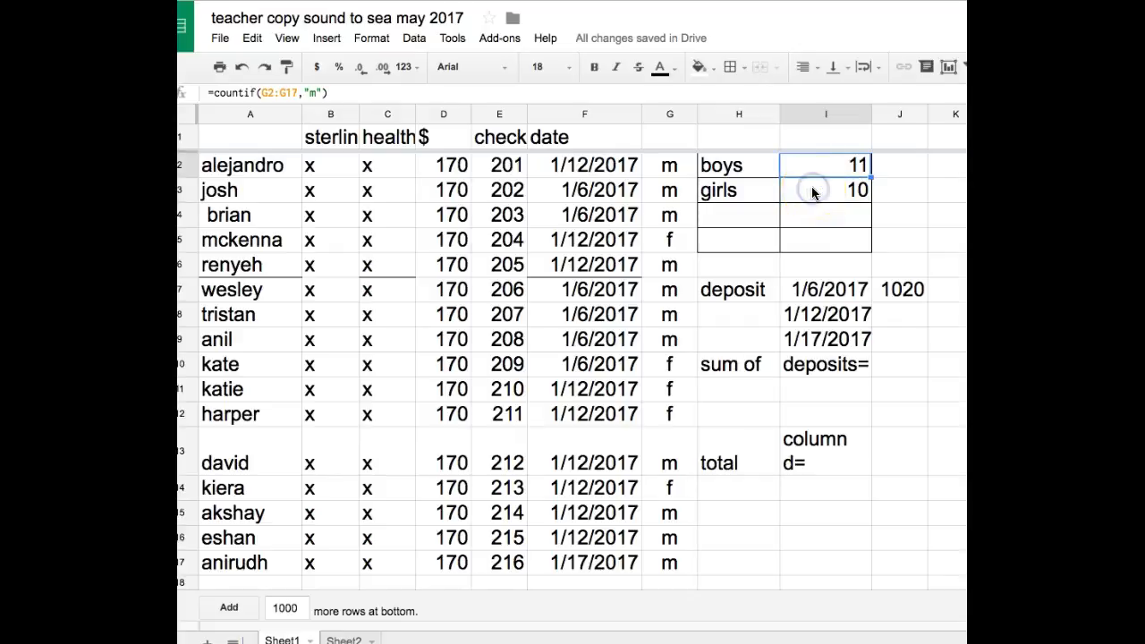
{"action": "left_click", "coordinate": [812, 192]}
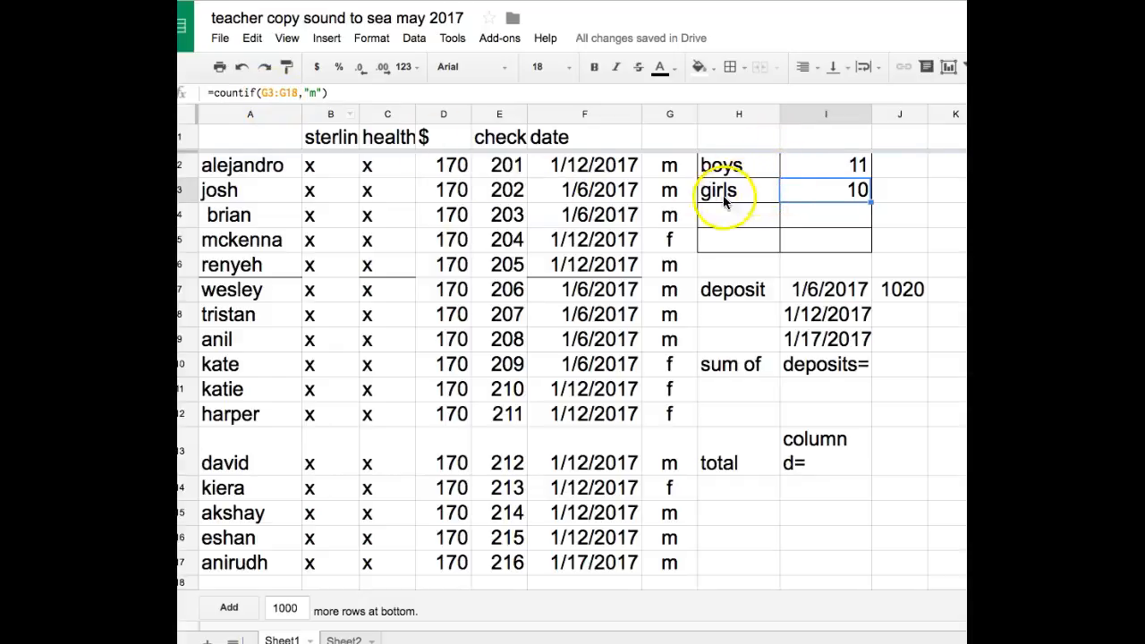
- Make the range in the boys formula absolute as $G$2:$G$17 and fill the formula down to girls cell I3
{"action": "left_click", "coordinate": [795, 162]}
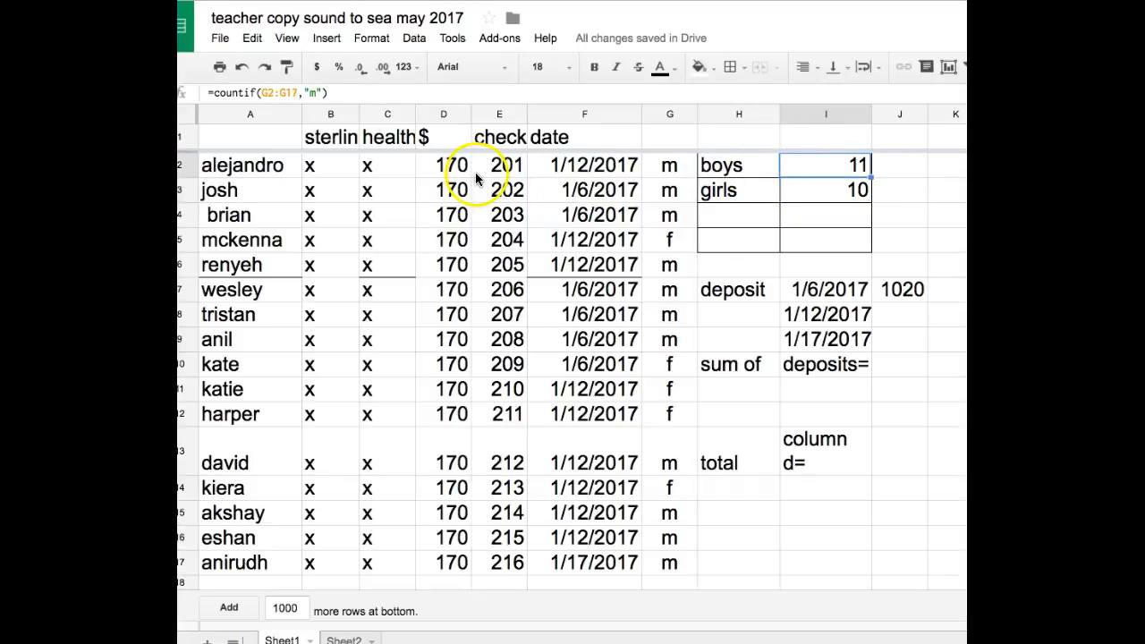
{"action": "left_click", "coordinate": [294, 92]}
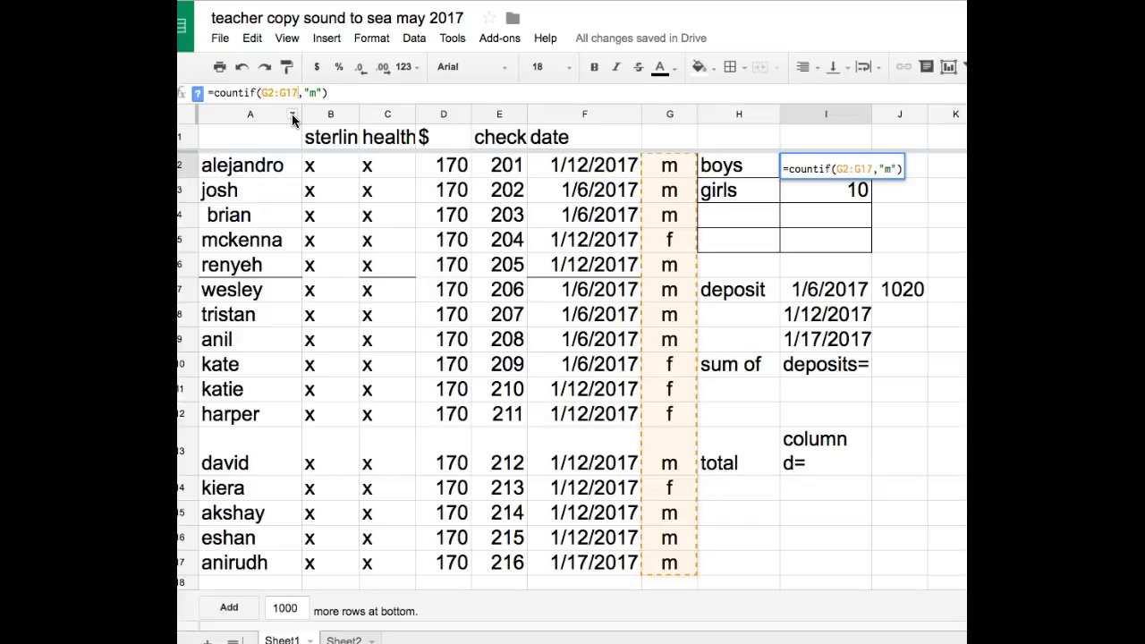
{"action": "key", "text": "F4"}
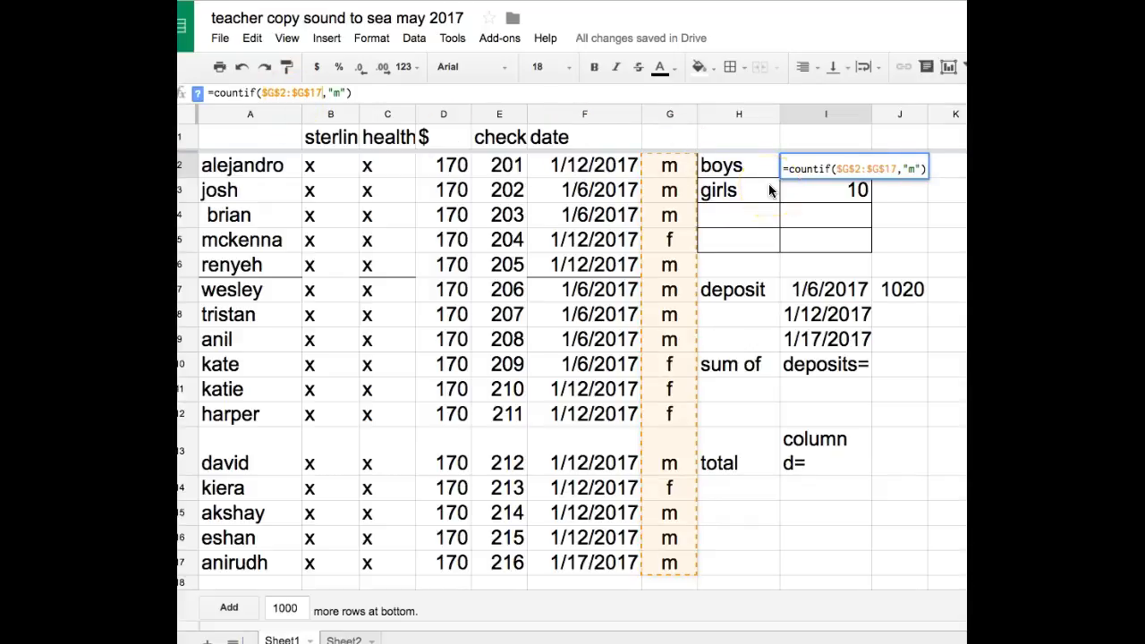
{"action": "key", "text": "Return"}
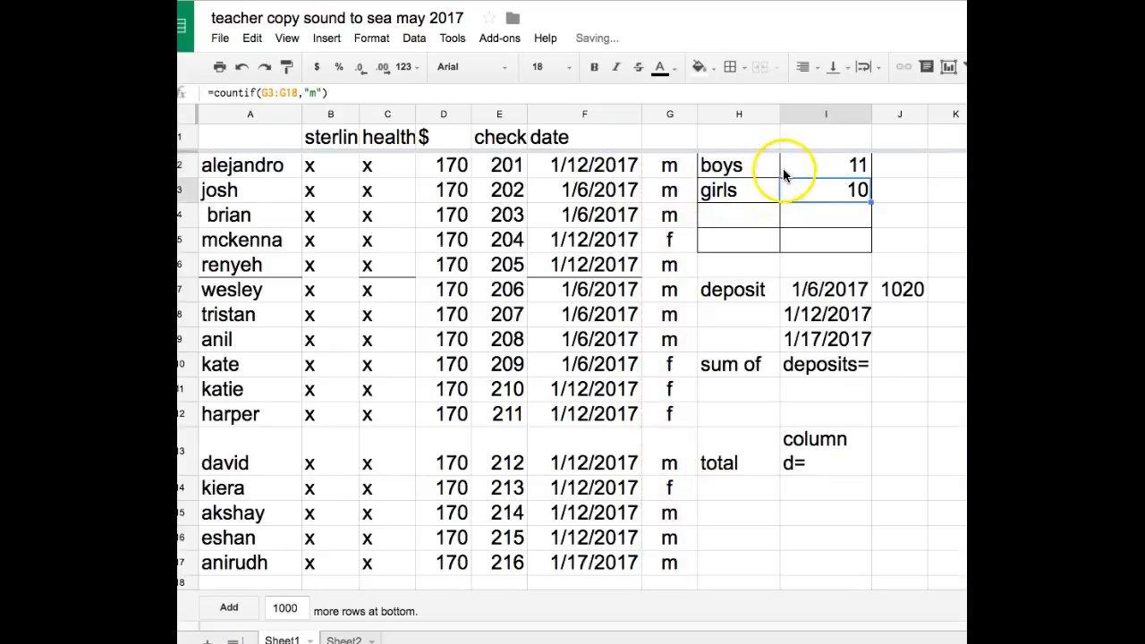
{"action": "left_click", "coordinate": [827, 165]}
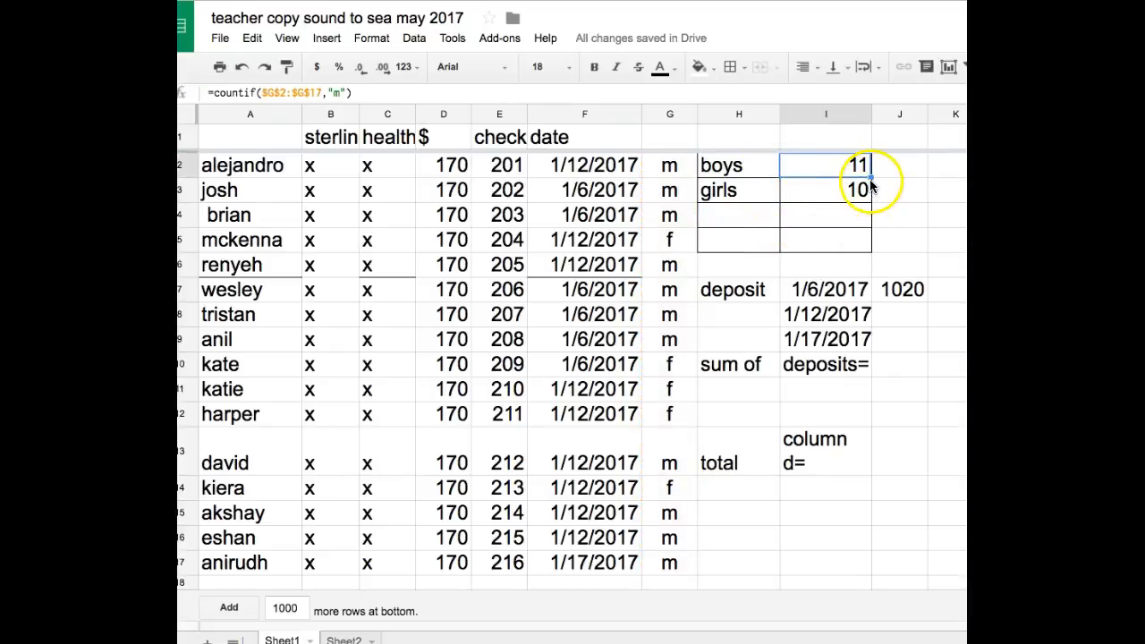
{"action": "left_click_drag", "start_coordinate": [870, 177], "coordinate": [870, 198]}
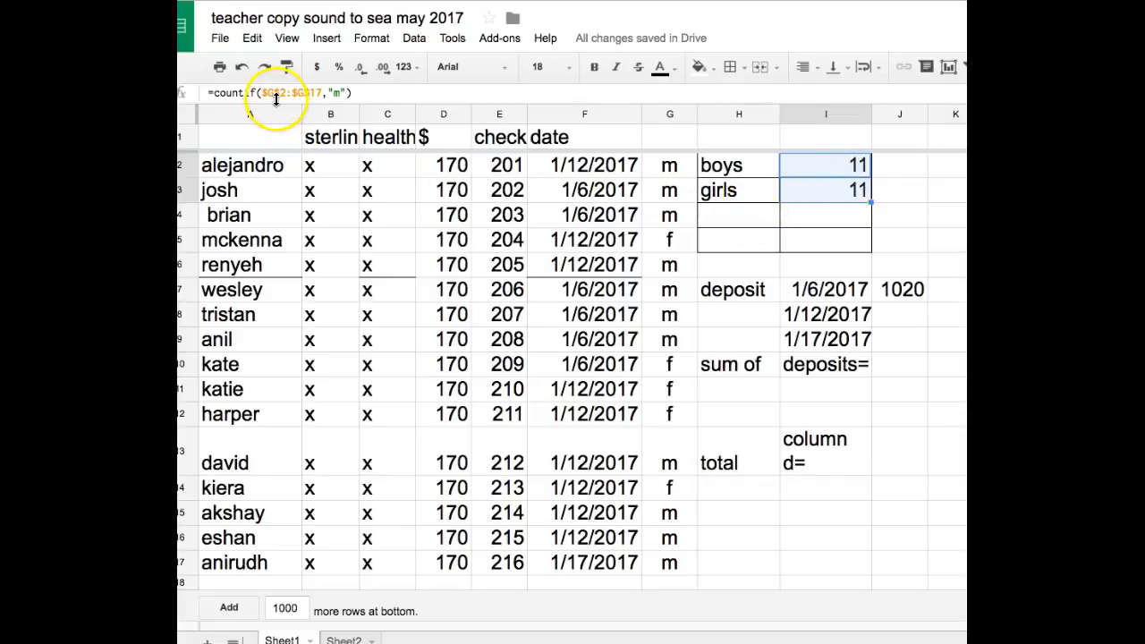
- Change the criterion of the COUNTIF formula in cell I2 to "f" and check the formula
{"action": "left_click", "coordinate": [339, 93]}
{"action": "type", "text": "f"}
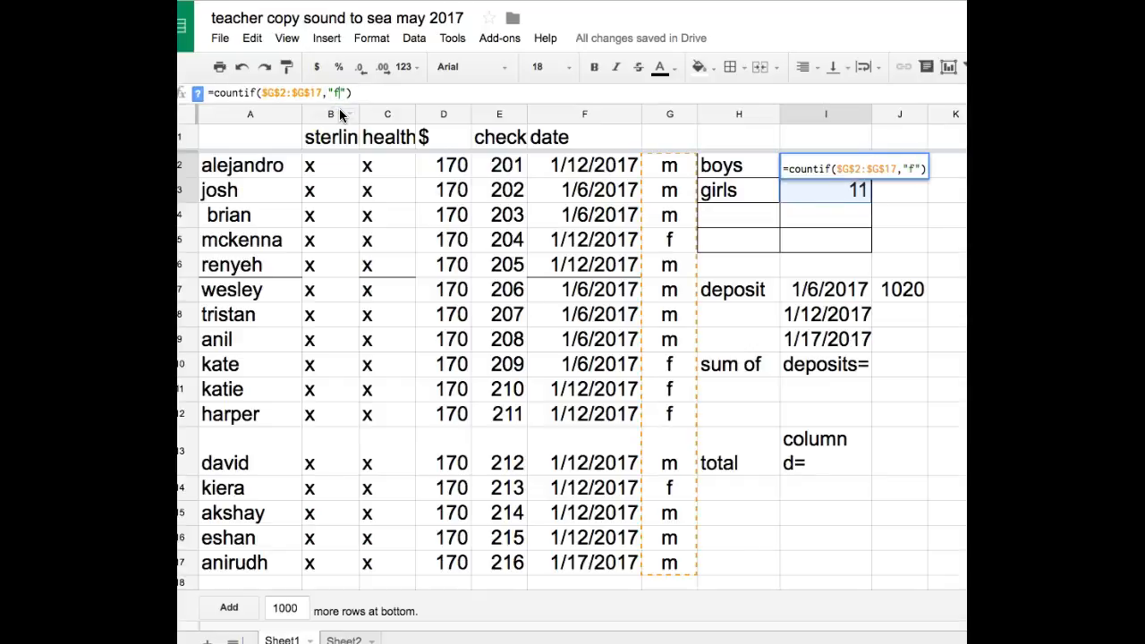
{"action": "key", "text": "Return"}
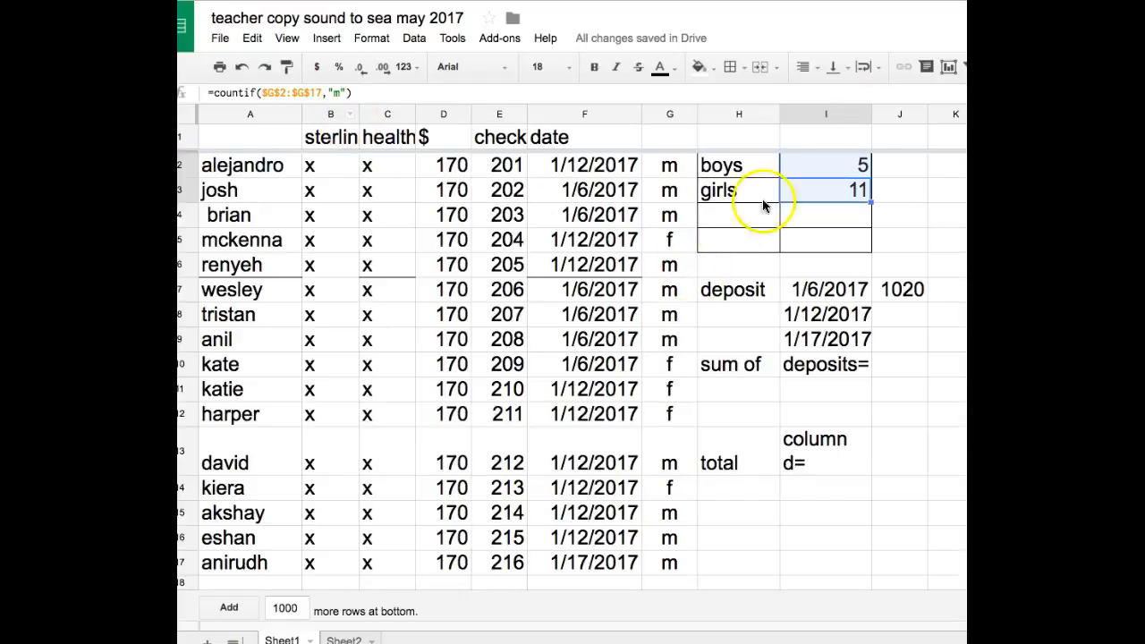
{"action": "left_click", "coordinate": [854, 164]}
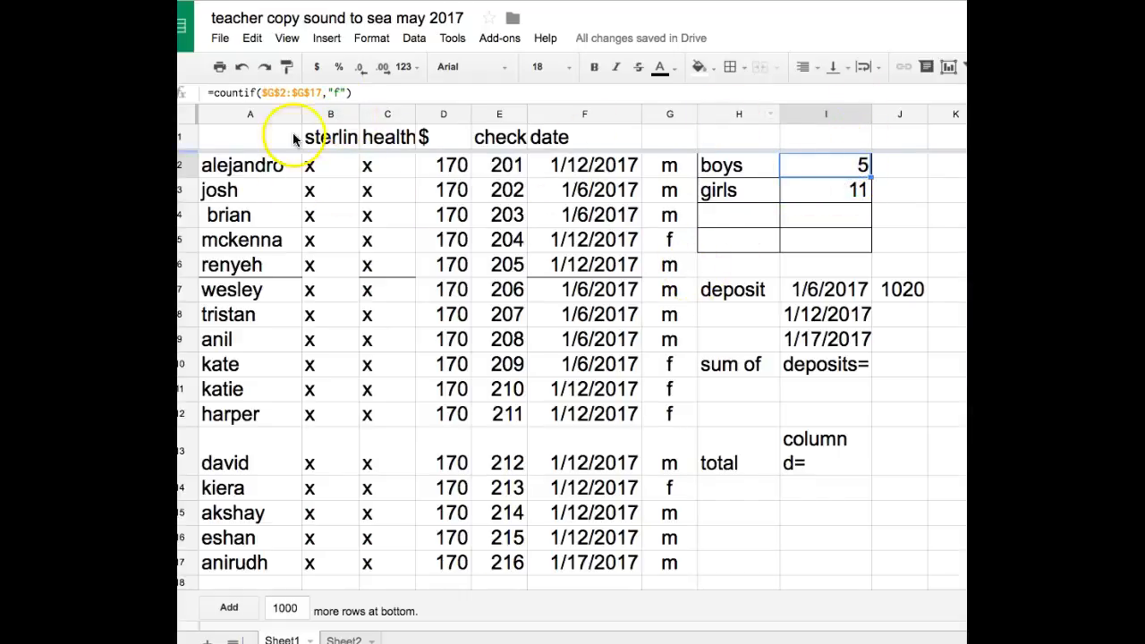
- Set the criterion of the boys COUNTIF formula in cell I2 to "m"
{"action": "left_click", "coordinate": [337, 93]}
{"action": "key", "text": "BackSpace"}
{"action": "type", "text": "m"}
{"action": "key", "text": "Return"}
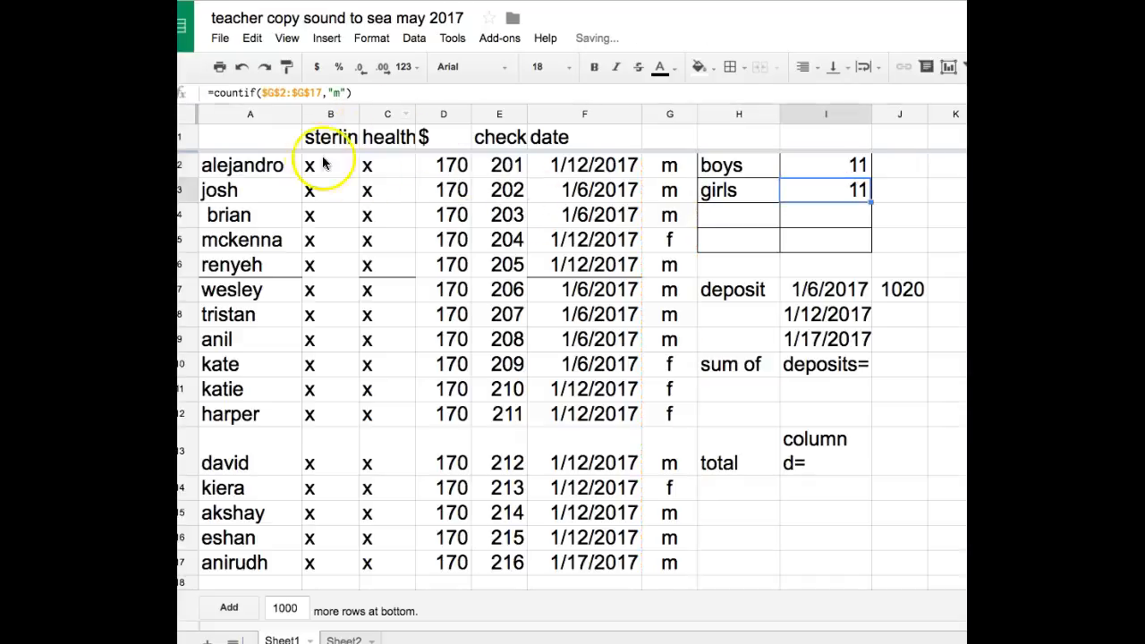
- Set the criterion of the girls COUNTIF formula in cell I3 to "f"
{"action": "left_click", "coordinate": [341, 93]}
{"action": "key", "text": "BackSpace"}
{"action": "type", "text": "f"}
{"action": "key", "text": "Return"}
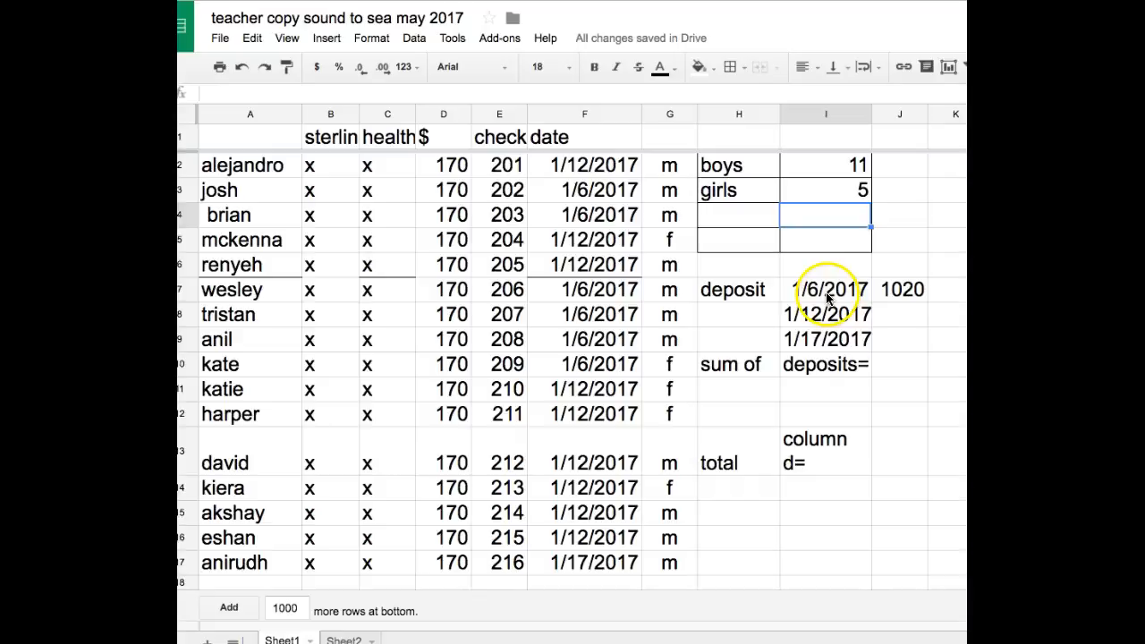
- Clear the existing SUMIF formula from cell J7 beside the 1/6/2017 deposit date
{"action": "left_click", "coordinate": [906, 292]}
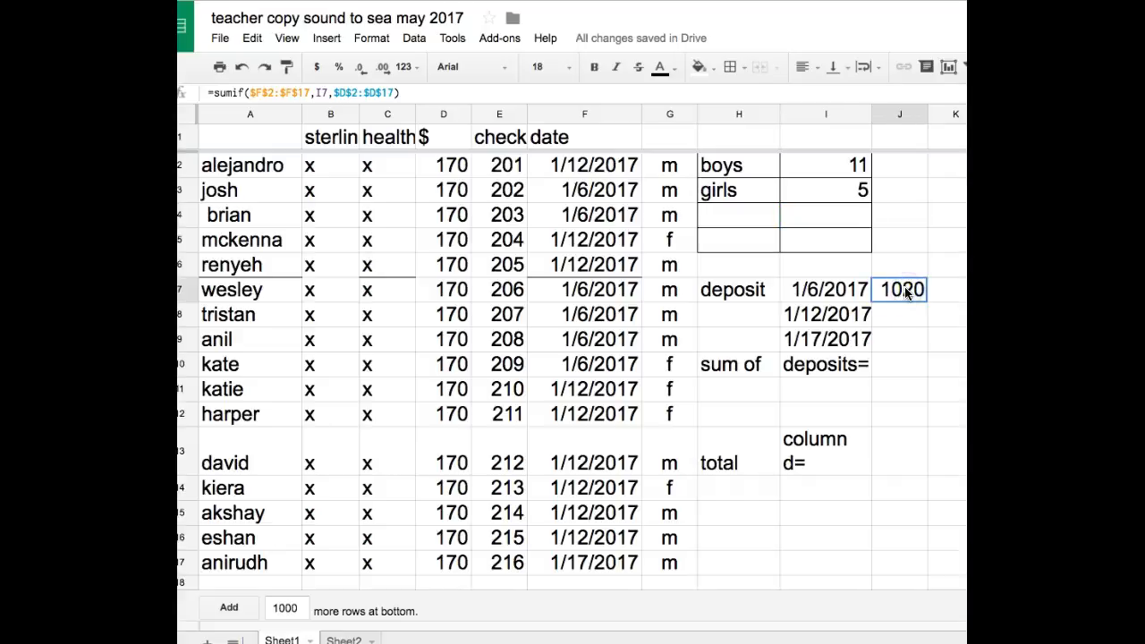
{"action": "double_click", "coordinate": [907, 293]}
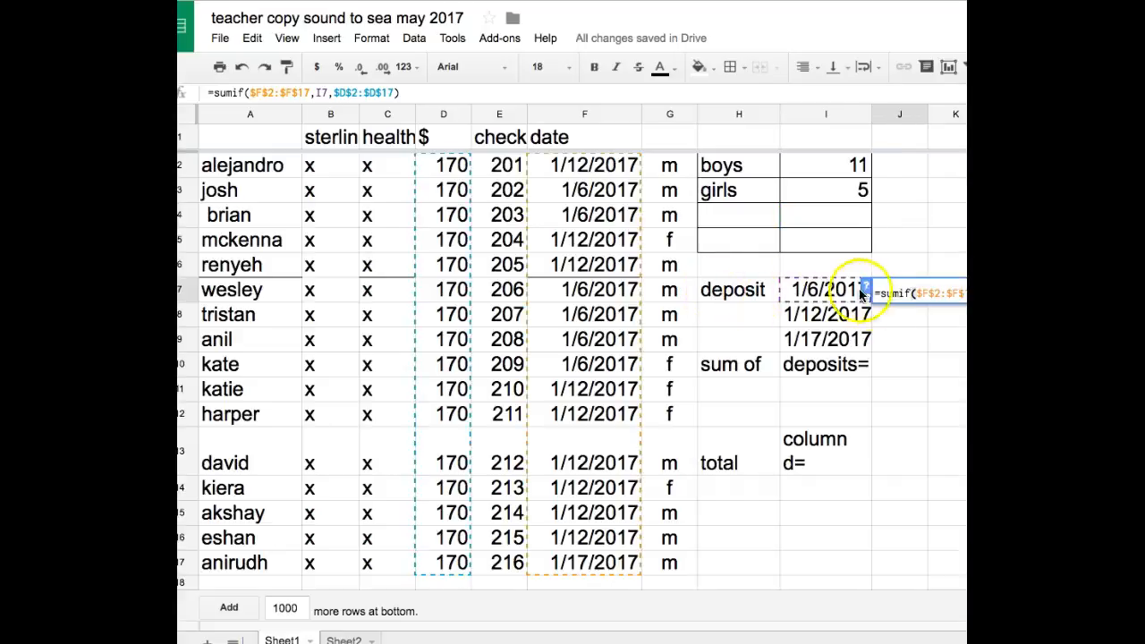
{"action": "key", "text": "BackSpace"}
{"action": "key", "text": "BackSpace"}
{"action": "key", "text": "BackSpace"}
{"action": "key", "text": "BackSpace"}
{"action": "key", "text": "BackSpace"}
{"action": "key", "text": "BackSpace"}
{"action": "key", "text": "BackSpace"}
{"action": "key", "text": "BackSpace"}
{"action": "key", "text": "BackSpace"}
{"action": "key", "text": "BackSpace"}
{"action": "key", "text": "BackSpace"}
{"action": "key", "text": "BackSpace"}
{"action": "key", "text": "BackSpace"}
{"action": "key", "text": "BackSpace"}
{"action": "key", "text": "BackSpace"}
{"action": "key", "text": "BackSpace"}
{"action": "key", "text": "BackSpace"}
{"action": "key", "text": "BackSpace"}
{"action": "key", "text": "BackSpace"}
{"action": "key", "text": "BackSpace"}
{"action": "key", "text": "BackSpace"}
{"action": "key", "text": "BackSpace"}
{"action": "key", "text": "BackSpace"}
{"action": "key", "text": "BackSpace"}
{"action": "key", "text": "BackSpace"}
{"action": "key", "text": "BackSpace"}
{"action": "key", "text": "BackSpace"}
{"action": "key", "text": "BackSpace"}
{"action": "key", "text": "BackSpace"}
{"action": "key", "text": "BackSpace"}
{"action": "key", "text": "BackSpace"}
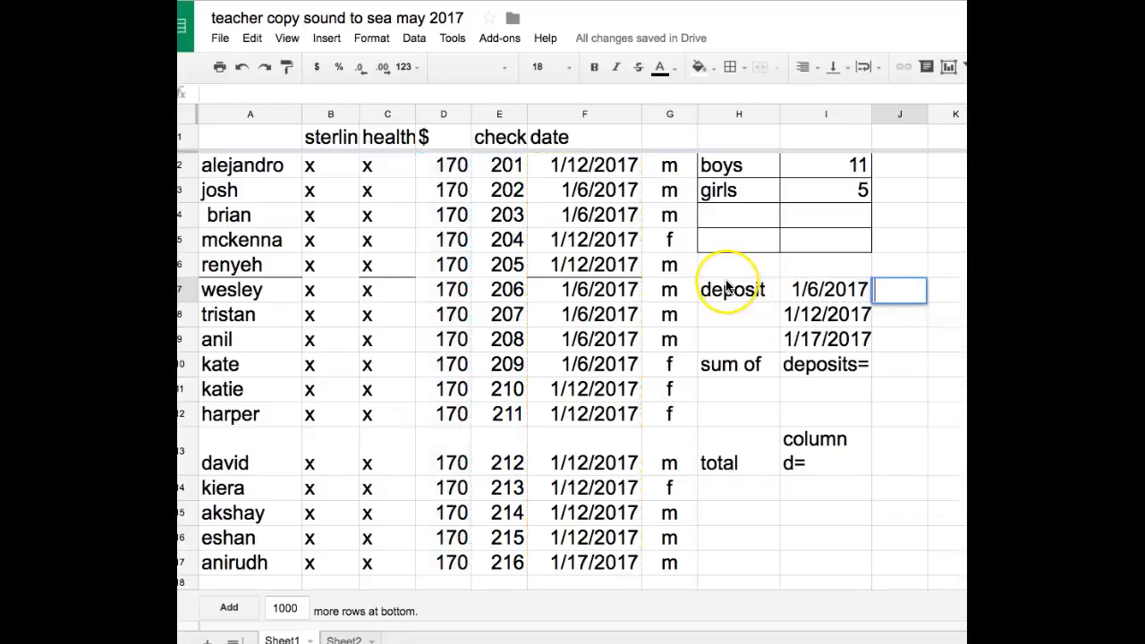
{"action": "type", "text": "sumif"}
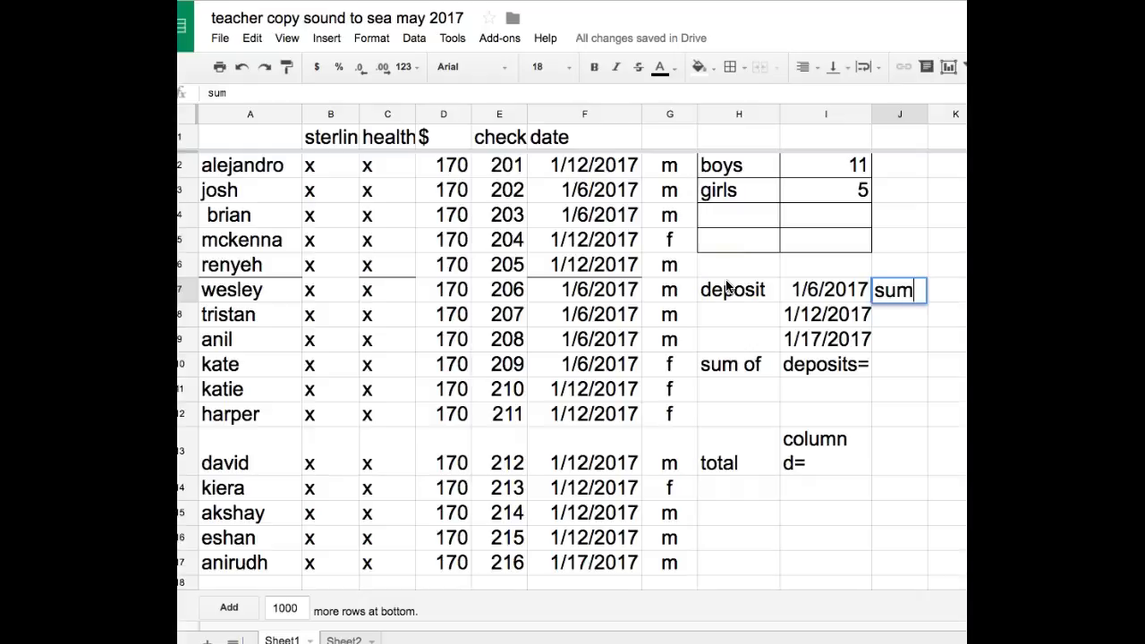
{"action": "key", "text": "BackSpace"}
{"action": "key", "text": "BackSpace"}
{"action": "key", "text": "BackSpace"}
{"action": "key", "text": "BackSpace"}
{"action": "key", "text": "BackSpace"}
- Begin a SUMIF formula in cell J7 with the absolute date range $f$2:$f$17 as its first argument
{"action": "type", "text": "=sumif"}
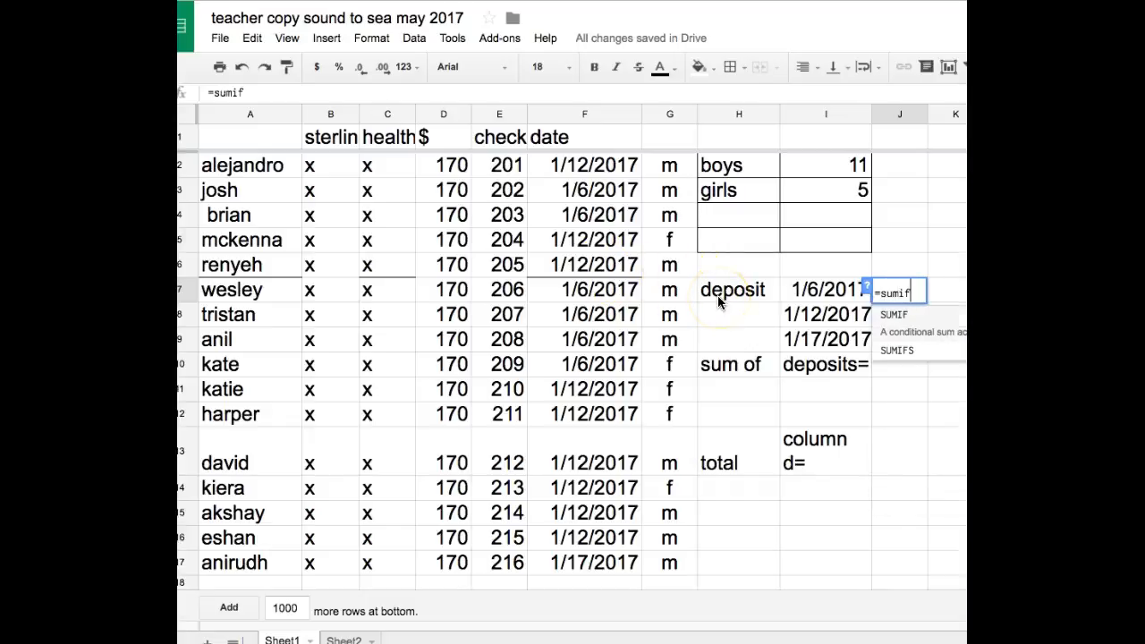
{"action": "type", "text": "("}
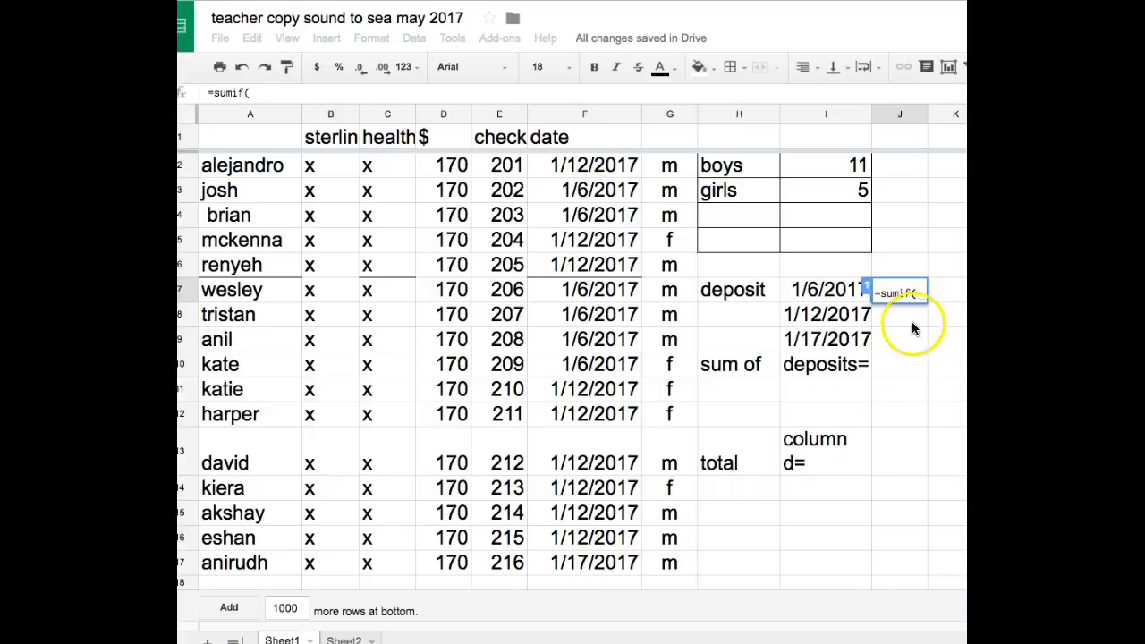
{"action": "type", "text": "f2:"}
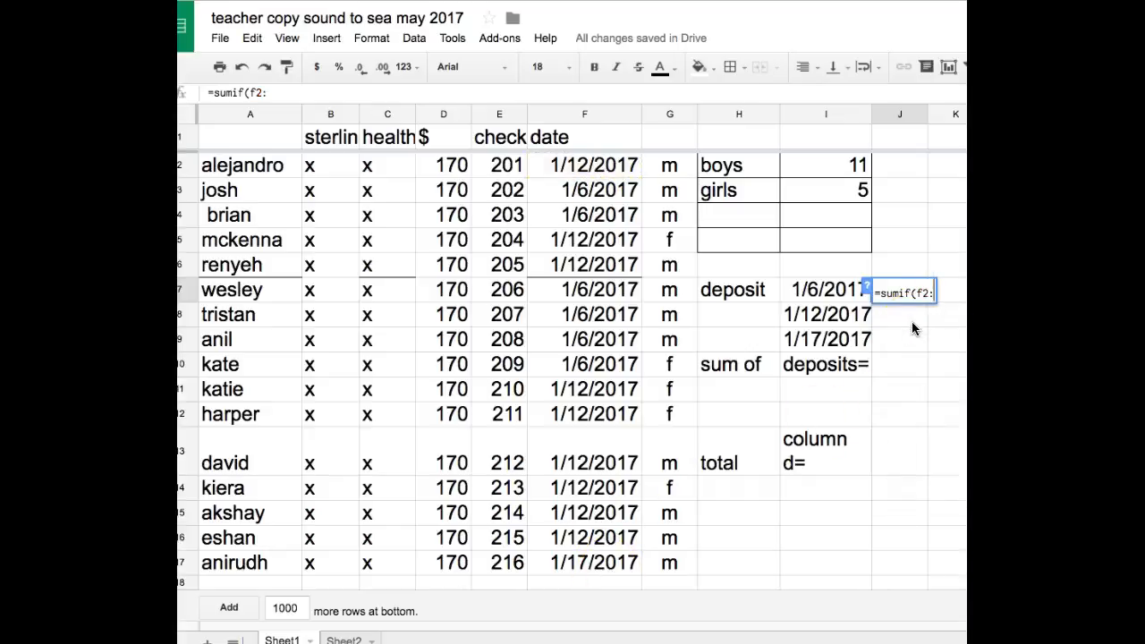
{"action": "type", "text": "f17"}
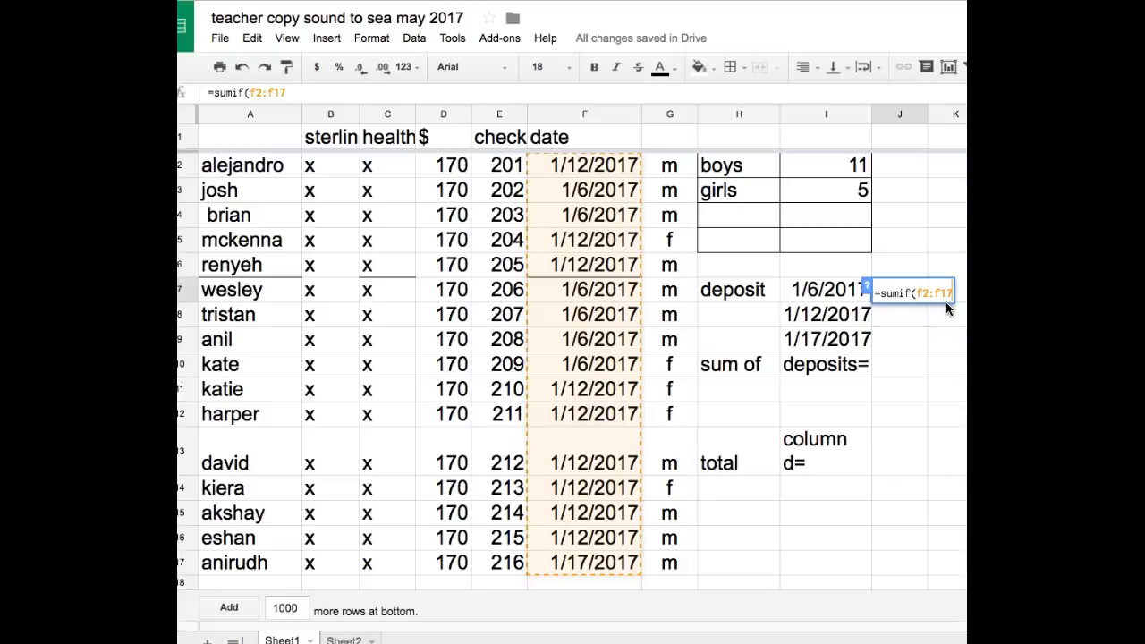
{"action": "key", "text": "F4"}
{"action": "type", "text": ","}
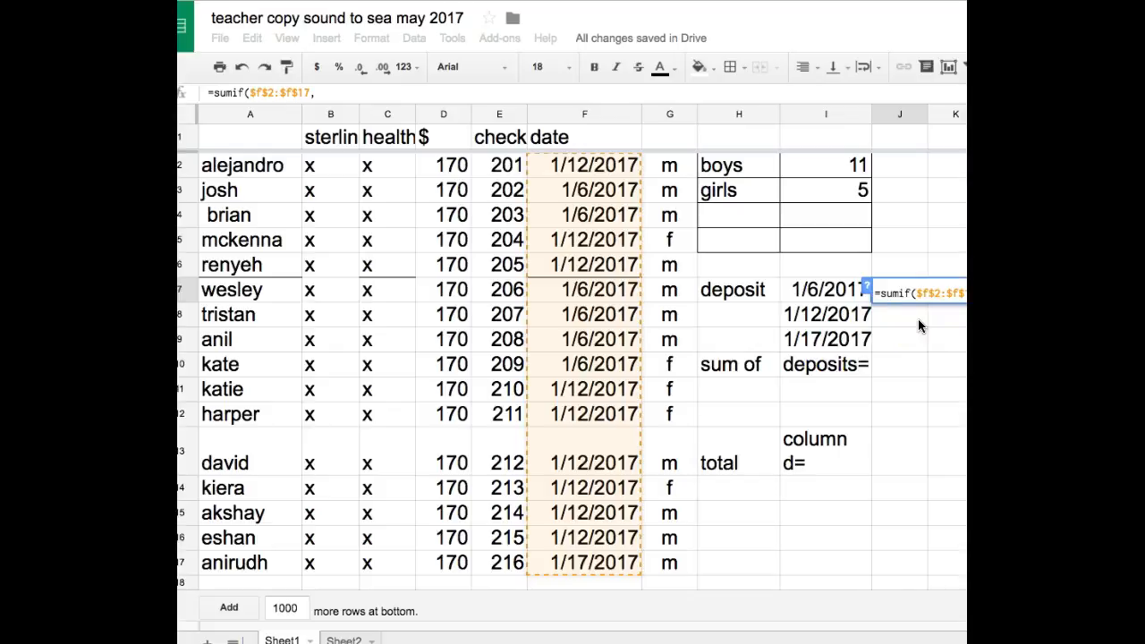
- Complete the SUMIF formula with I7 as the criterion and the absolute sum range $d$2:$d$17
{"action": "type", "text": "I7"}
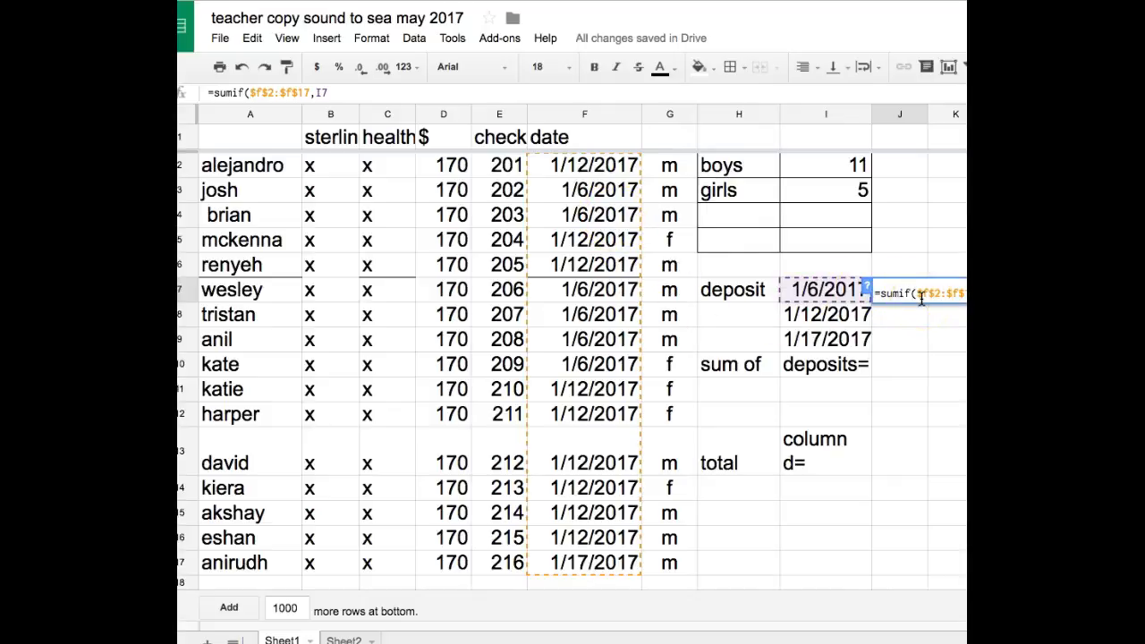
{"action": "type", "text": ","}
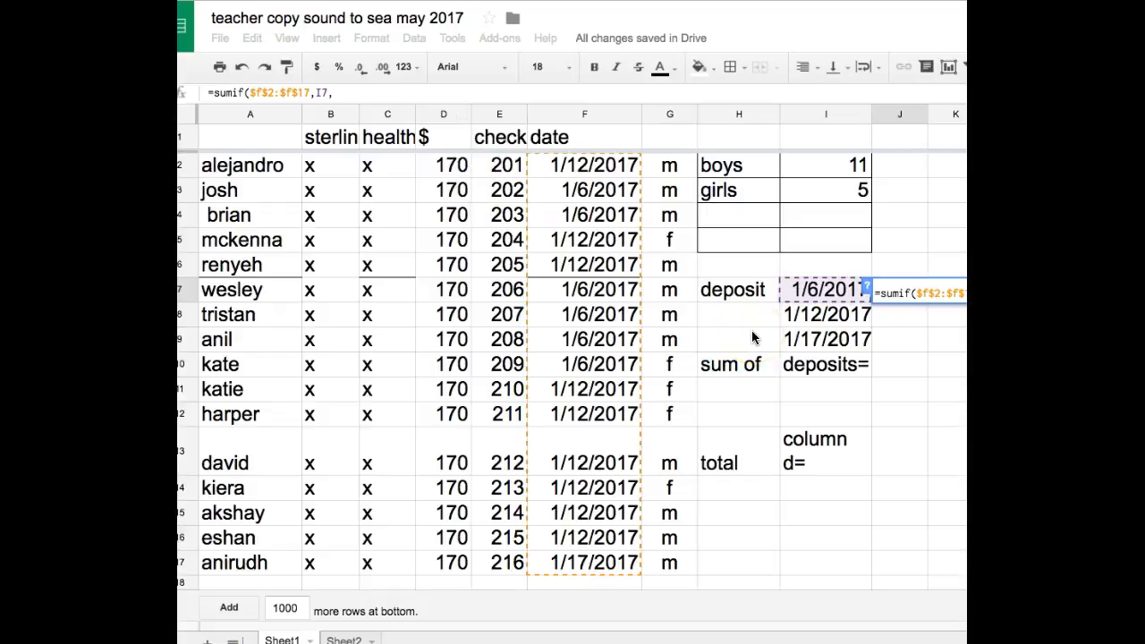
{"action": "type", "text": "d2:"}
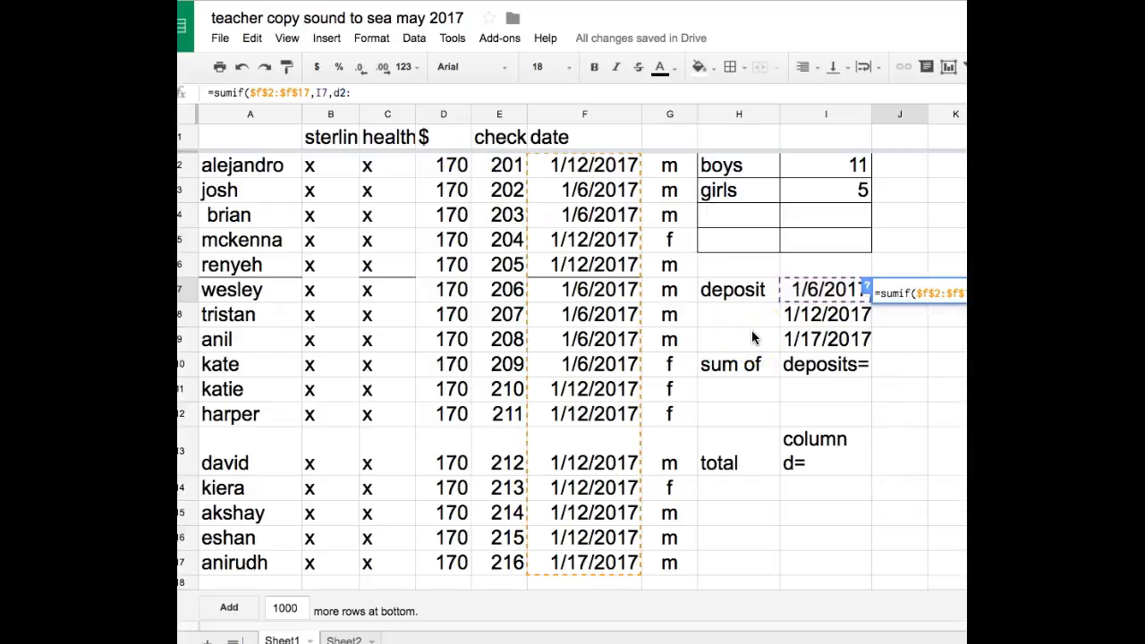
{"action": "type", "text": "d17"}
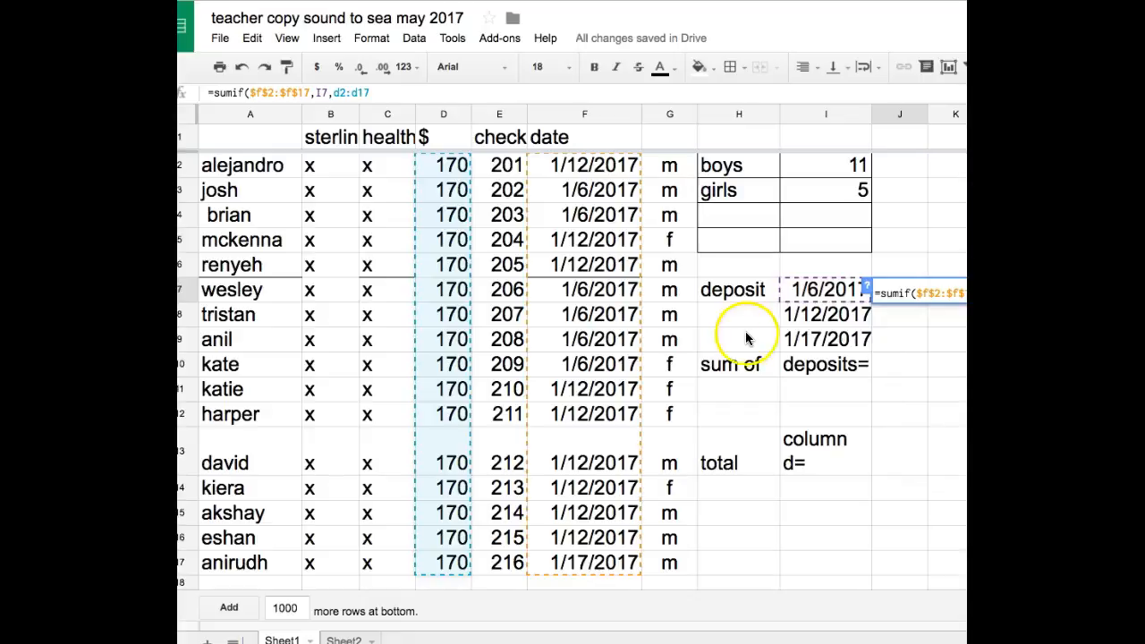
{"action": "key", "text": "F4"}
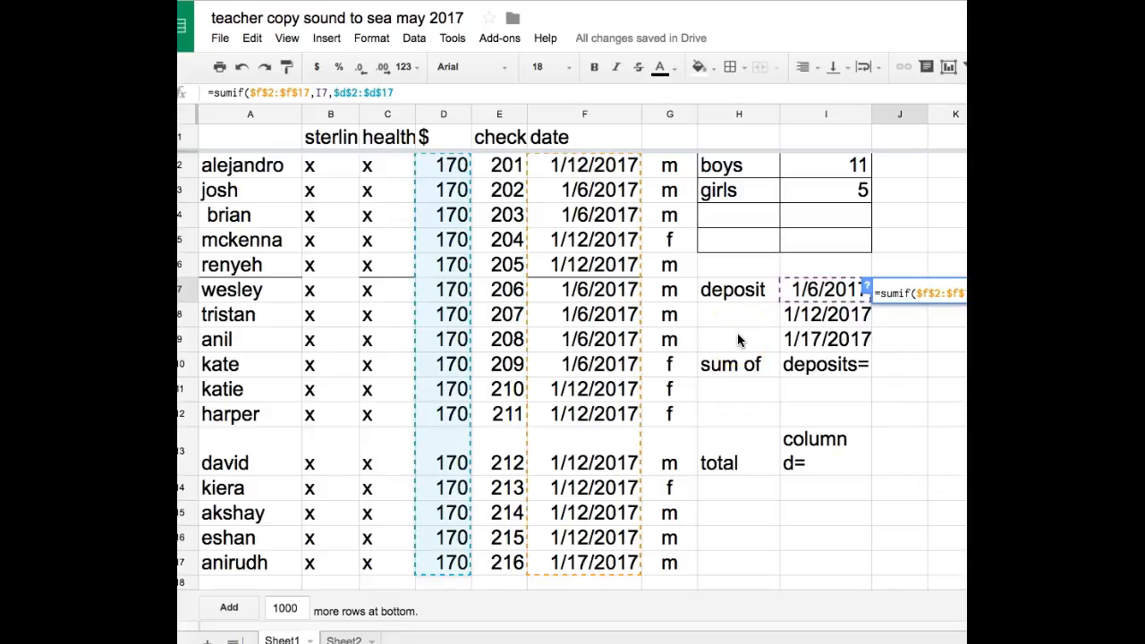
{"action": "type", "text": ")"}
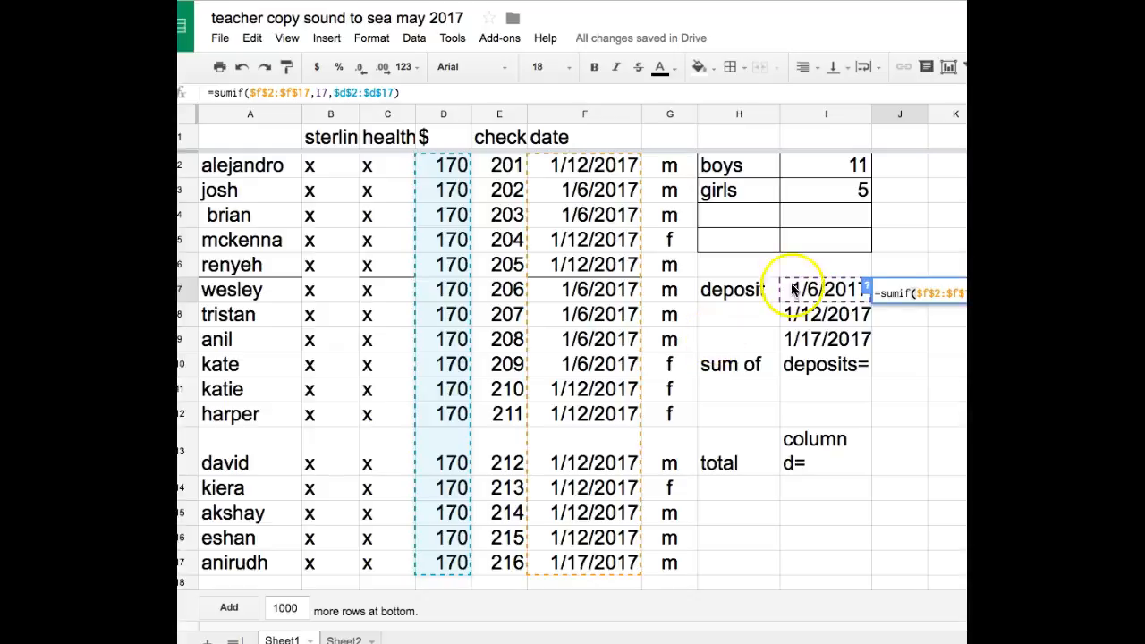
- Remove the equals sign in front of the SUMIF formula in J7 and put it back
{"action": "left_click", "coordinate": [881, 293]}
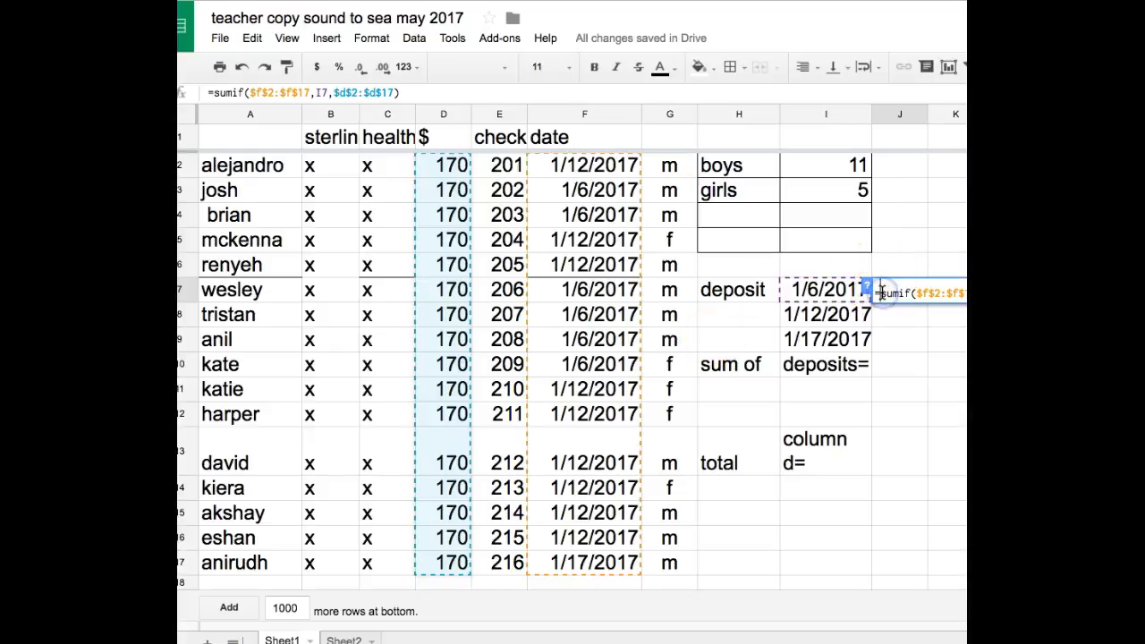
{"action": "key", "text": "BackSpace"}
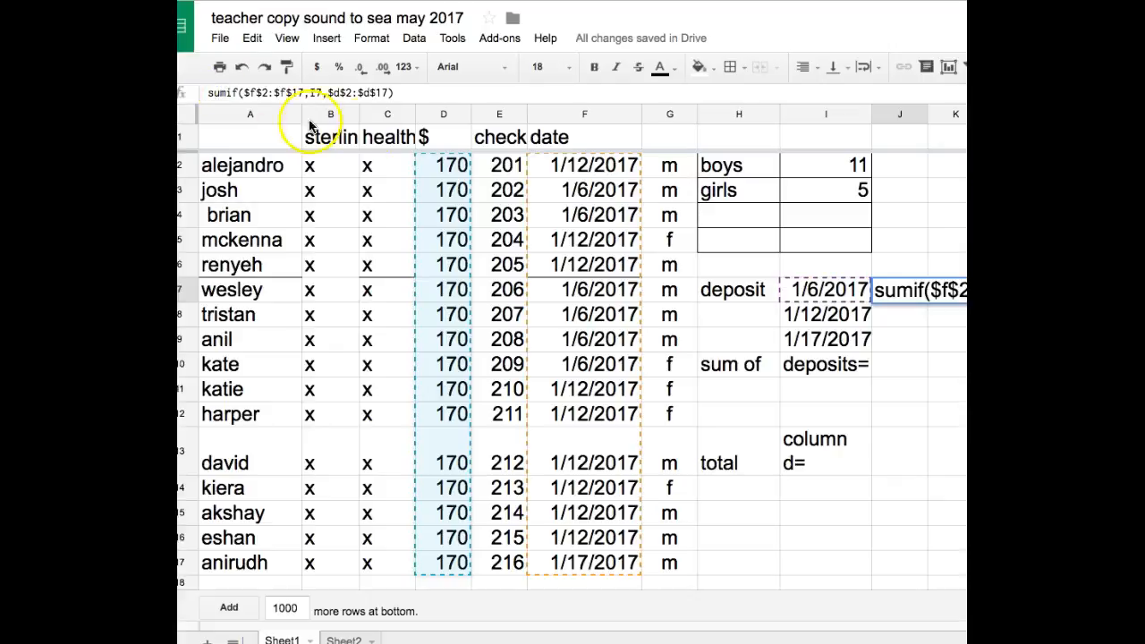
{"action": "left_click", "coordinate": [411, 93]}
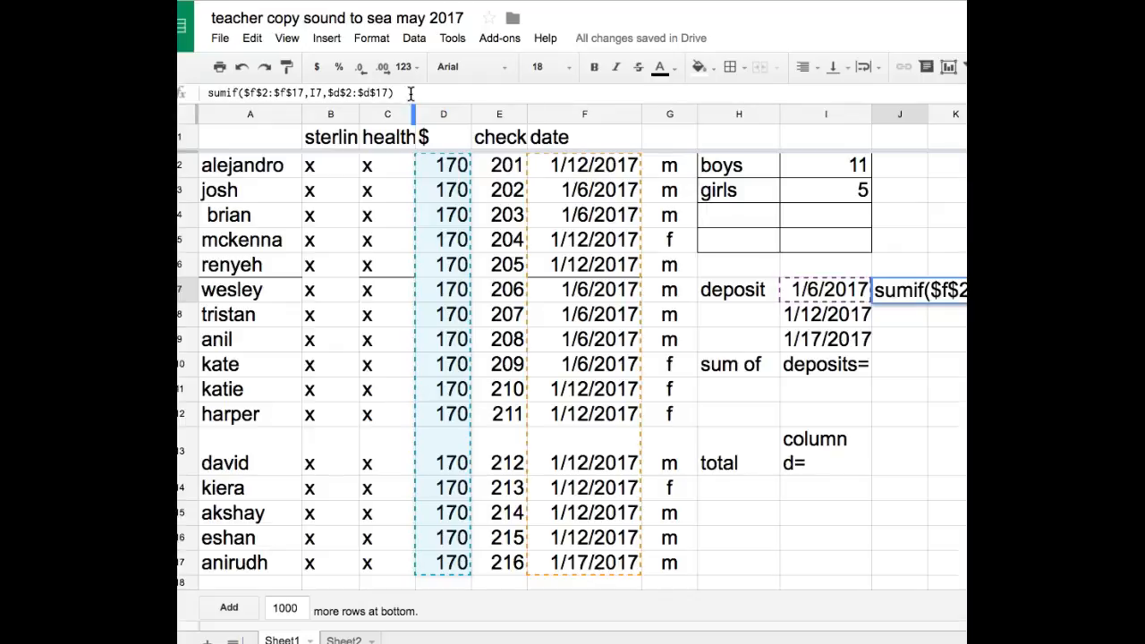
{"action": "type", "text": "="}
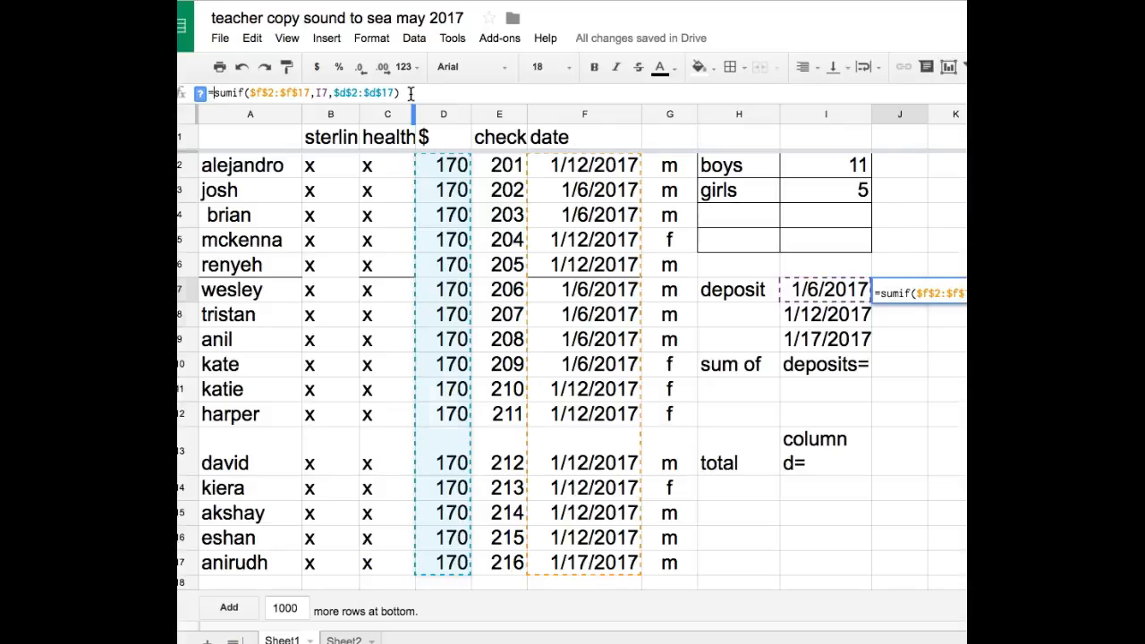
- Commit the SUMIF formula in J7 and fill it down through J9 for the other deposit dates
{"action": "key", "text": "Return"}
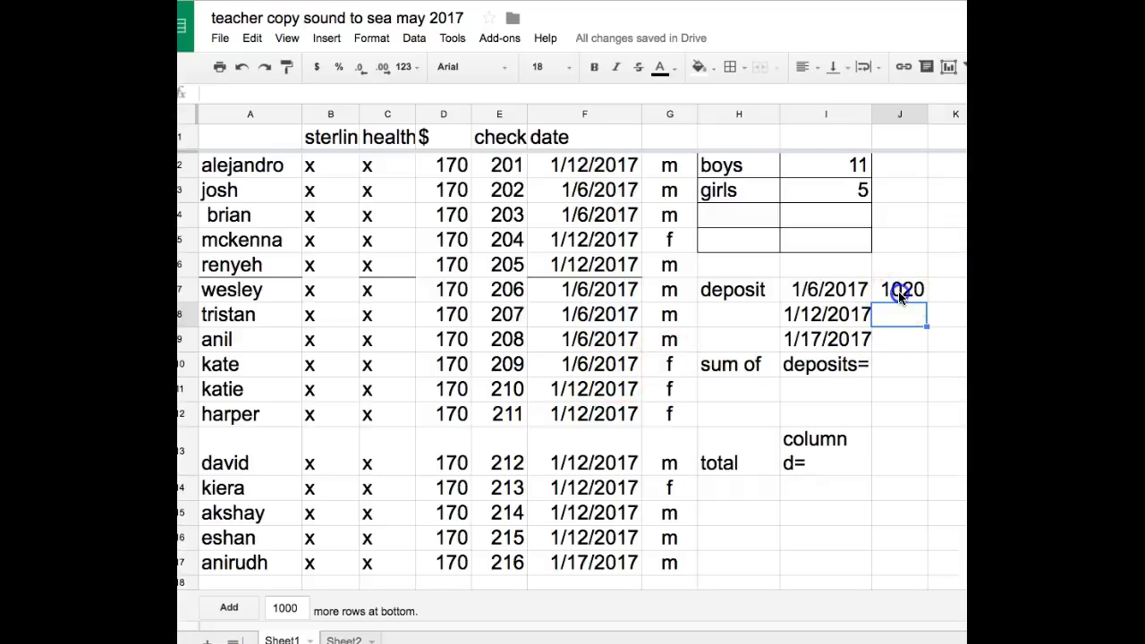
{"action": "left_click", "coordinate": [902, 299]}
{"action": "left_click_drag", "start_coordinate": [926, 300], "coordinate": [927, 338]}
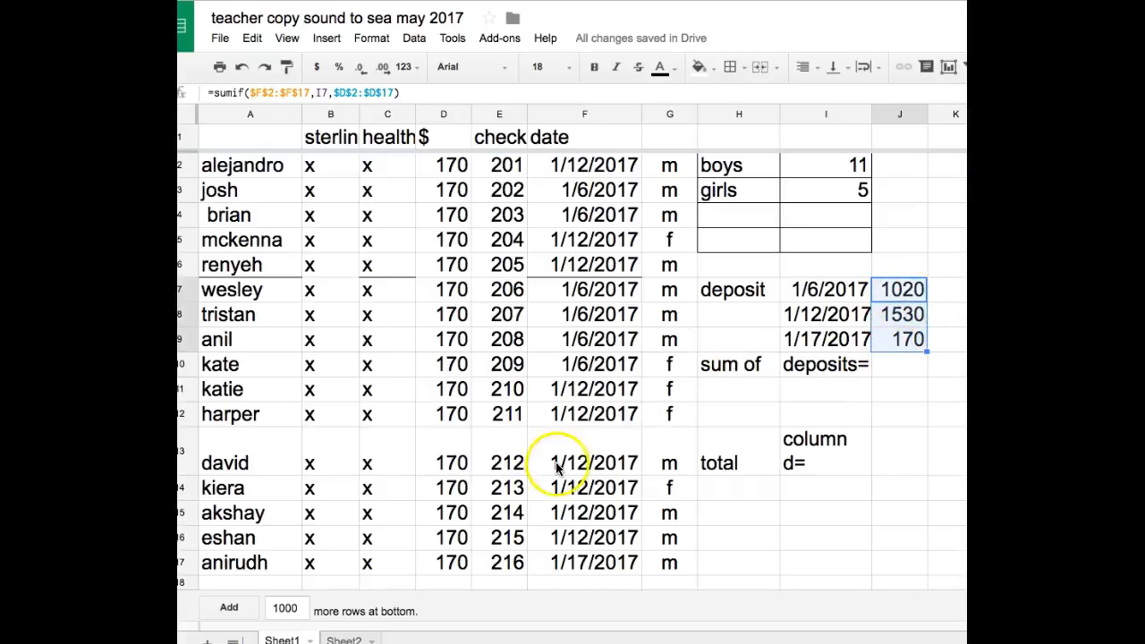
- Total the three deposits in cell J10 with the formula =sum(j7:j9)
{"action": "left_click", "coordinate": [894, 367]}
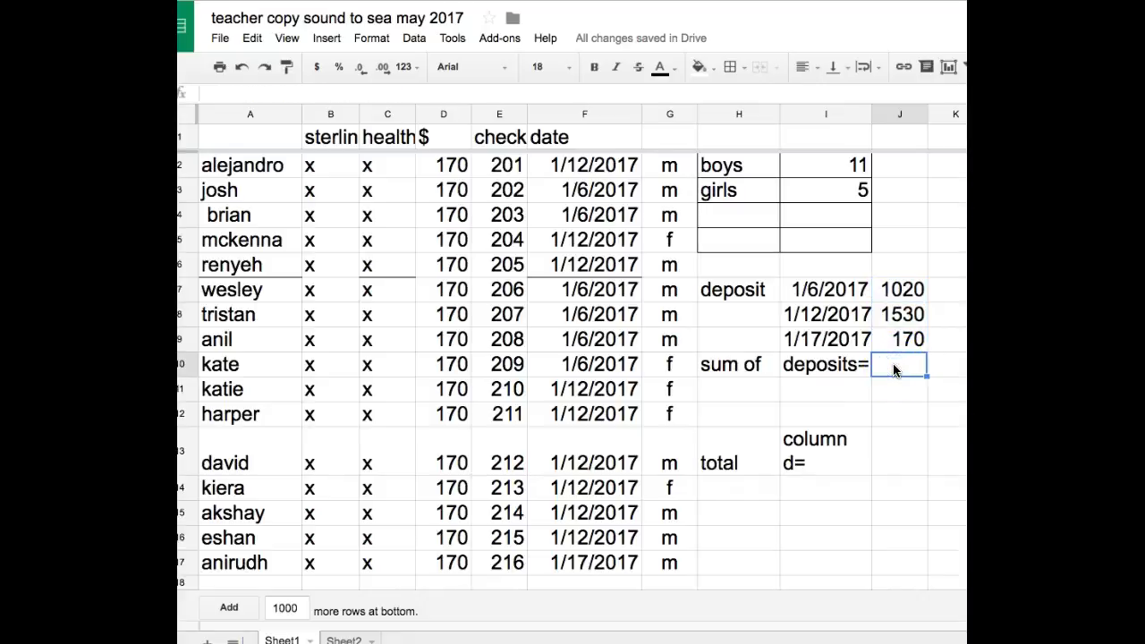
{"action": "type", "text": "="}
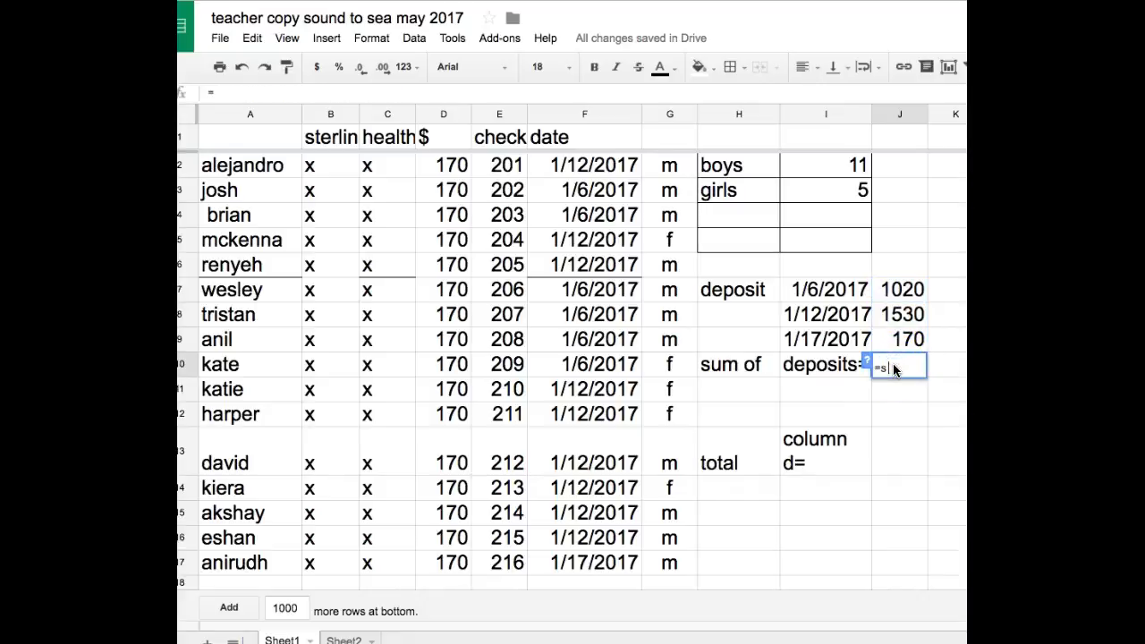
{"action": "type", "text": "sum"}
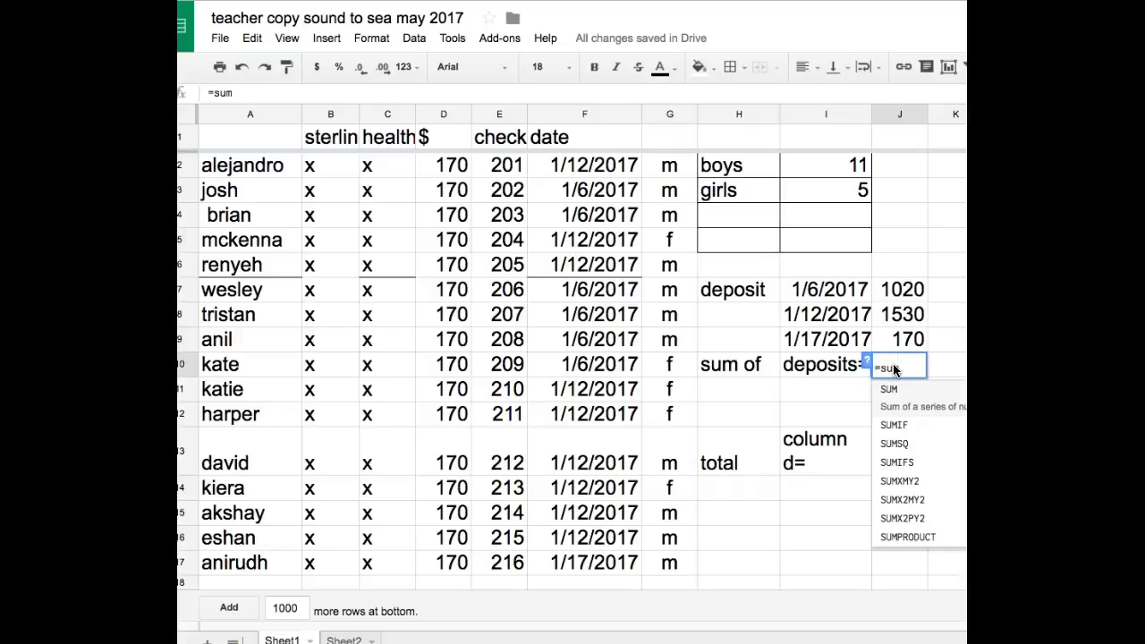
{"action": "type", "text": "("}
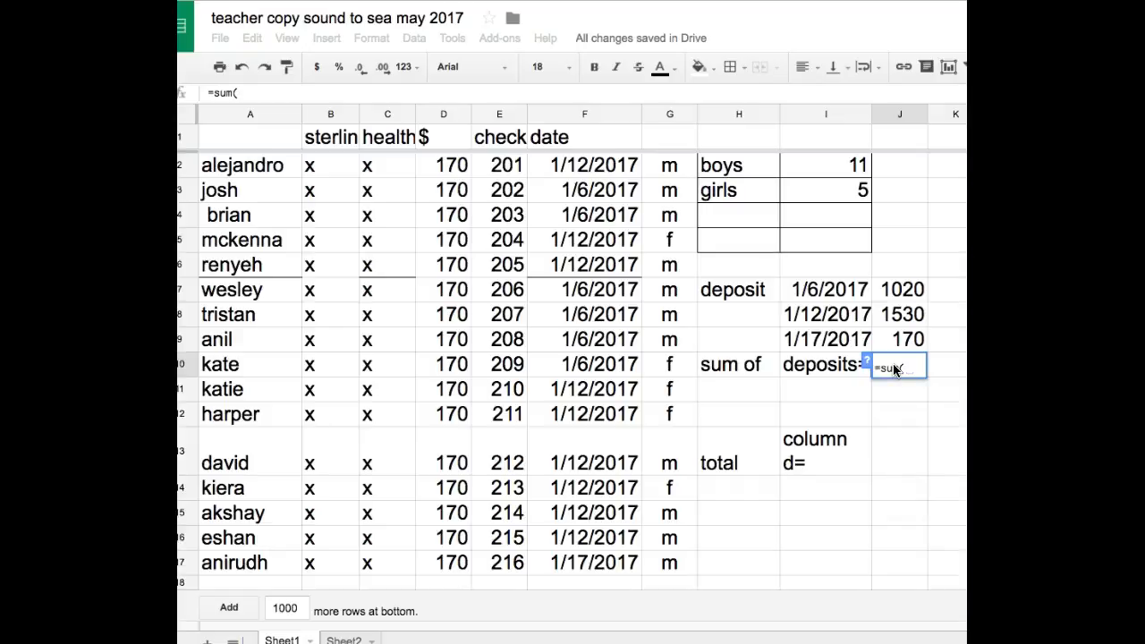
{"action": "type", "text": "j7:j"}
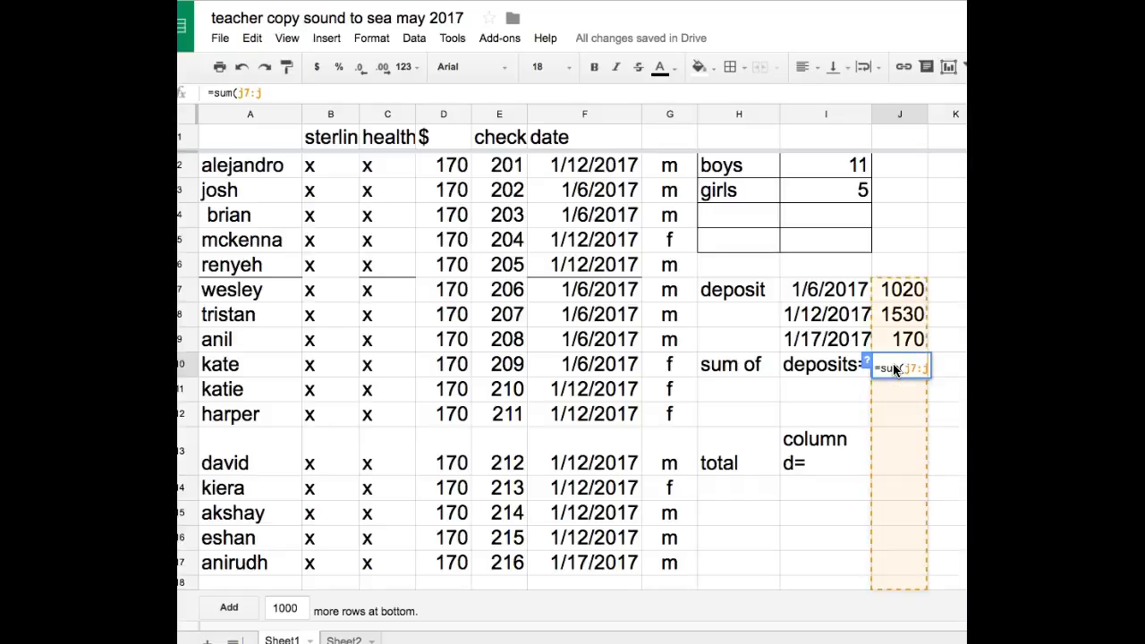
{"action": "type", "text": "9)"}
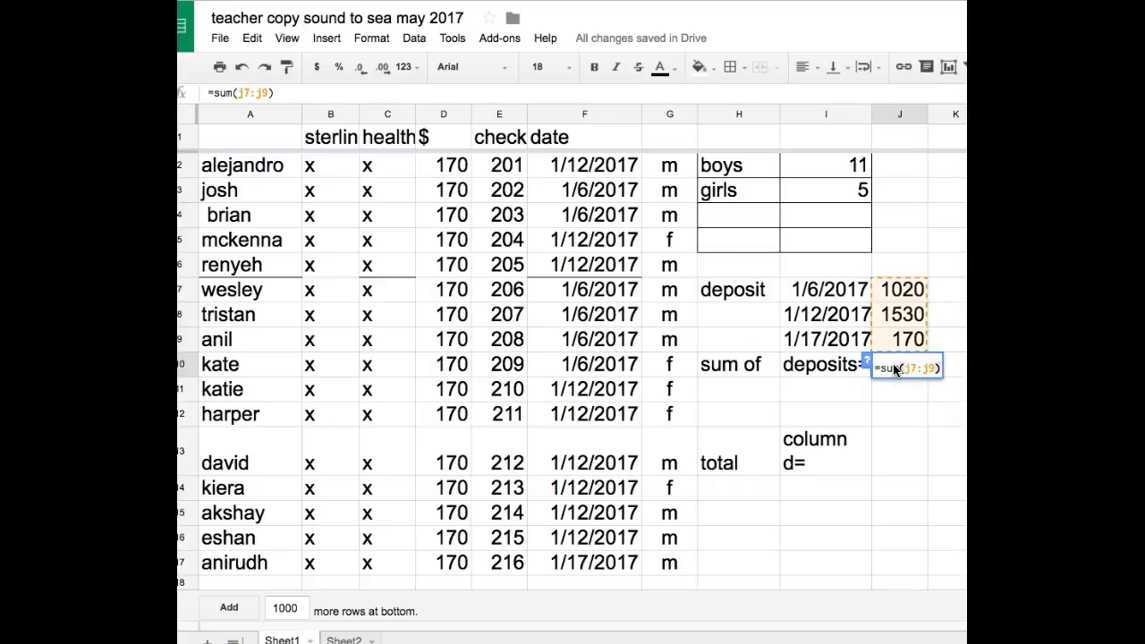
{"action": "key", "text": "Return"}
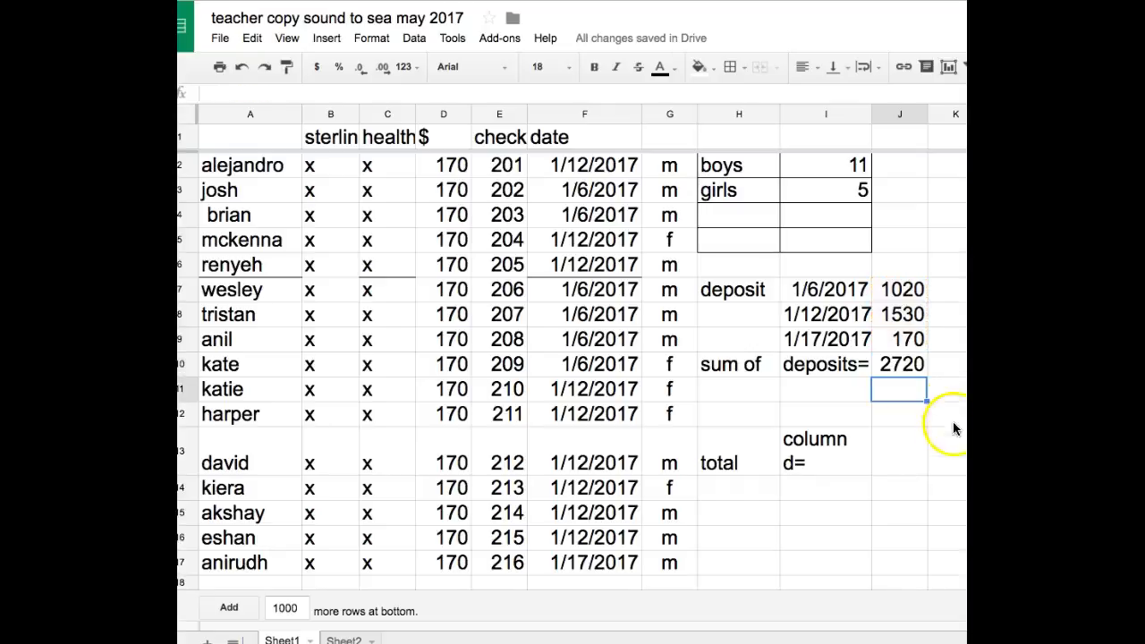
- Total the column D payments in cell J13 with the formula =sum(d2:d17)
{"action": "left_click", "coordinate": [891, 452]}
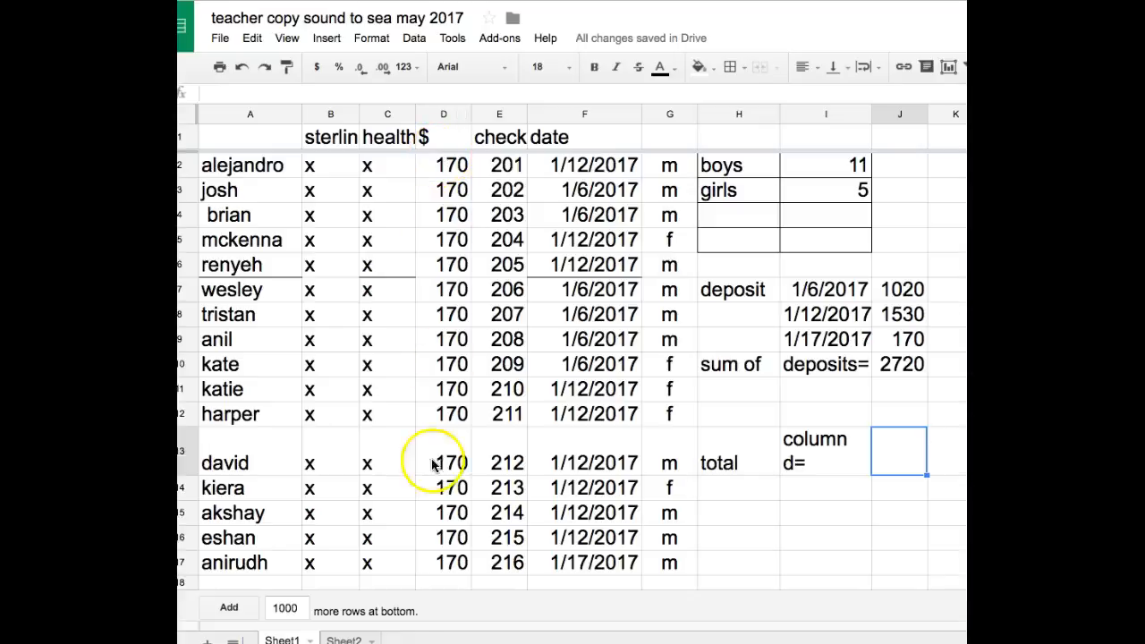
{"action": "left_click", "coordinate": [906, 455]}
{"action": "type", "text": "=sum("}
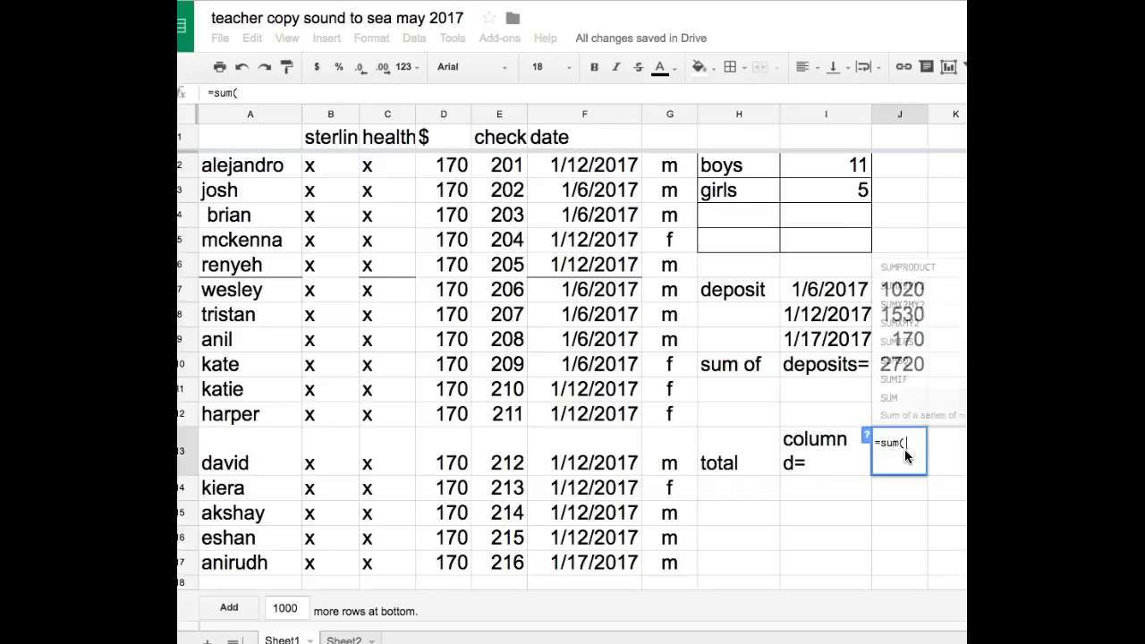
{"action": "type", "text": "d2:d17)"}
{"action": "key", "text": "Return"}
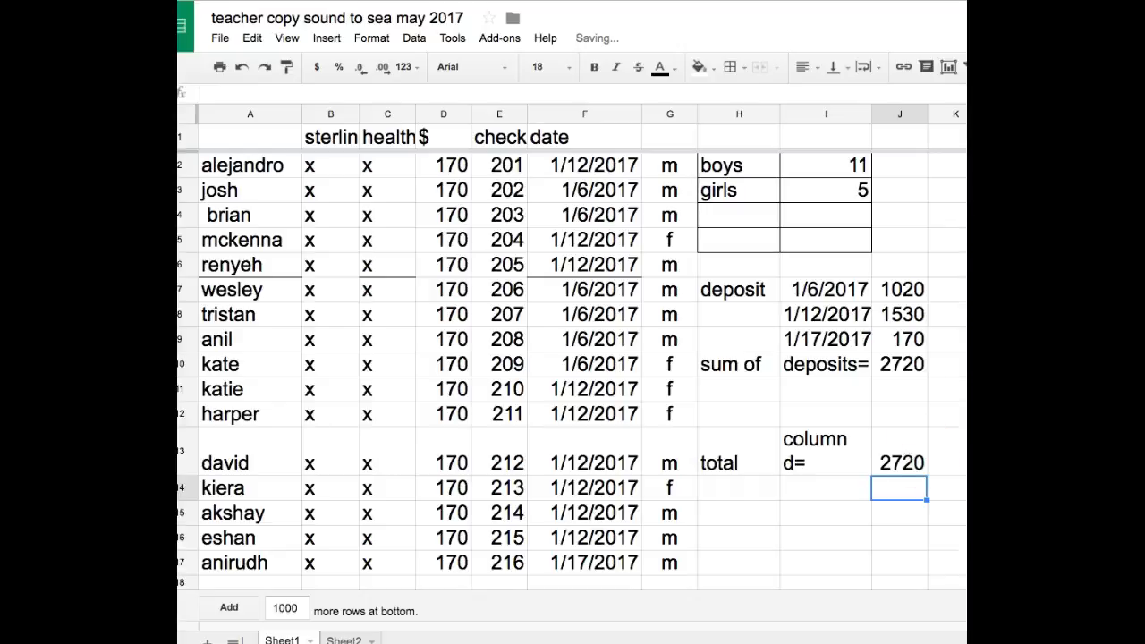